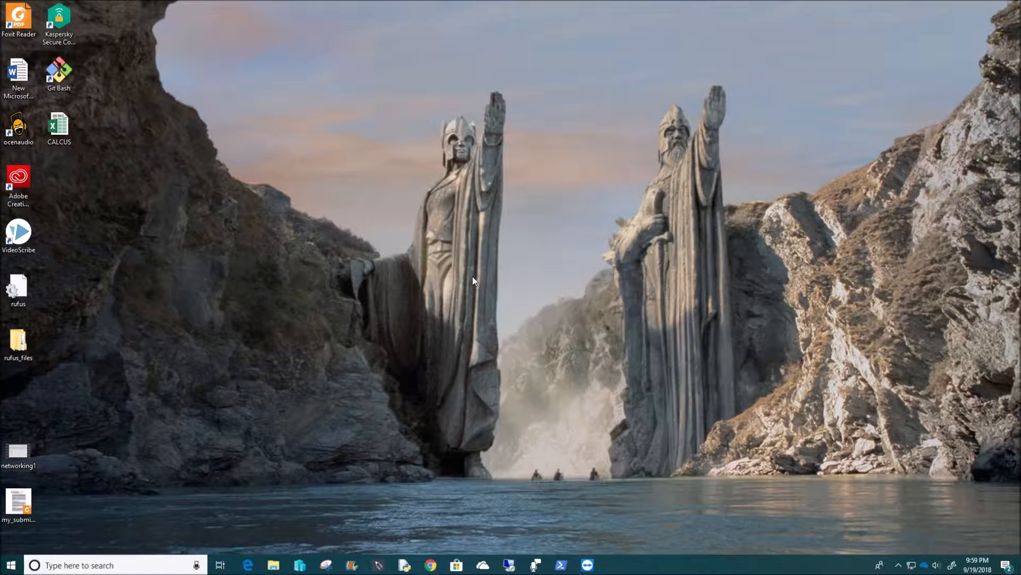
Open USB Drive (E:) from This PC through the Start menu.
{"action": "left_click", "coordinate": [10, 565]}
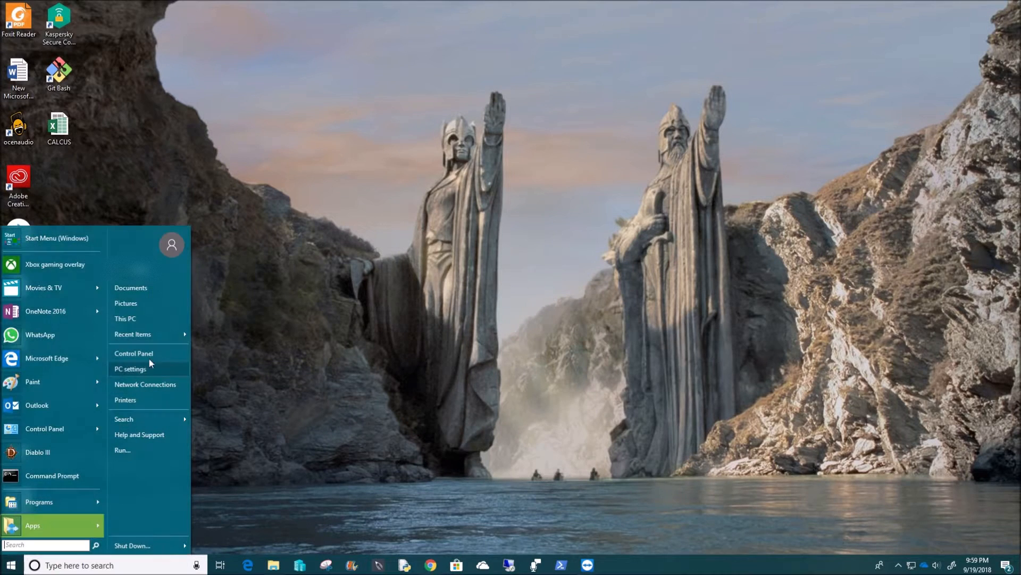
{"action": "left_click", "coordinate": [156, 320]}
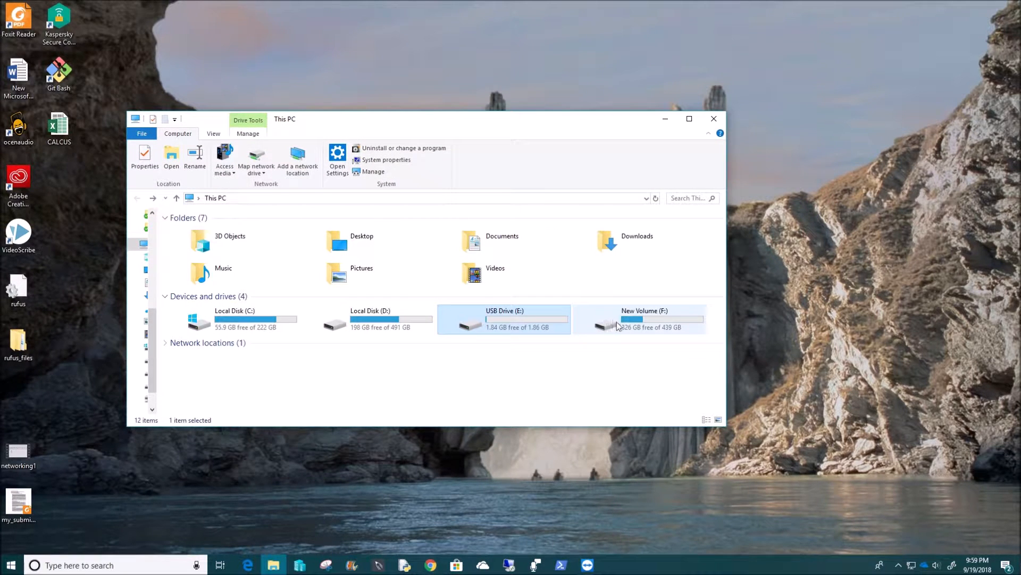
{"action": "double_click", "coordinate": [499, 319]}
Create a new text document on the drive, keeping its default name.
{"action": "right_click", "coordinate": [341, 276]}
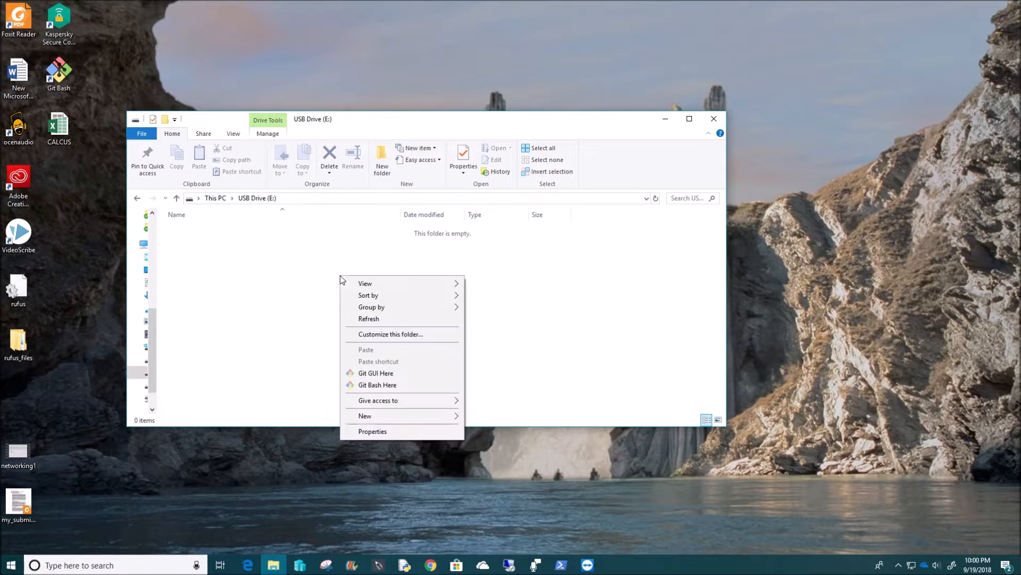
{"action": "mouse_move", "coordinate": [426, 417]}
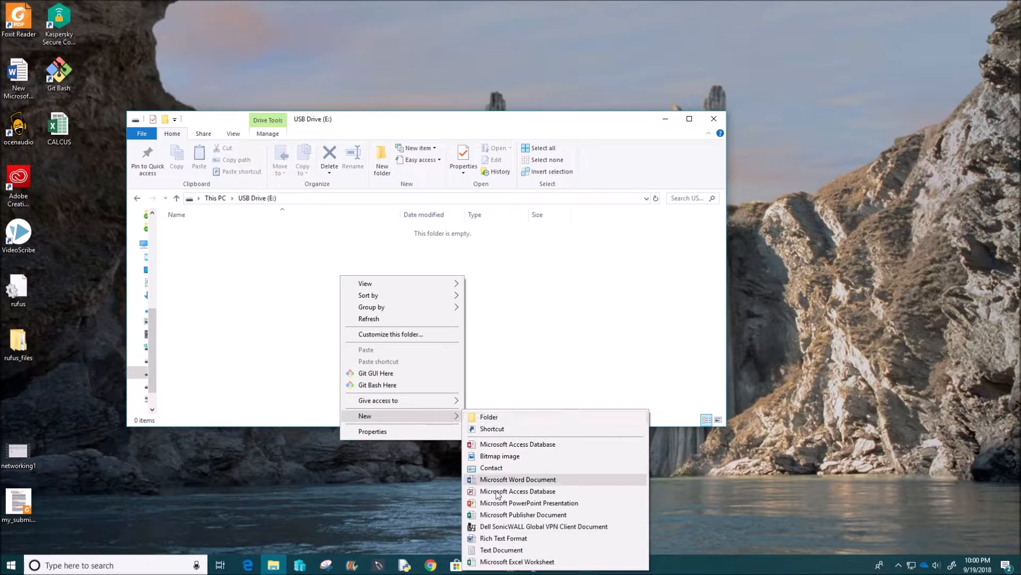
{"action": "left_click", "coordinate": [508, 549]}
{"action": "left_click", "coordinate": [238, 255]}
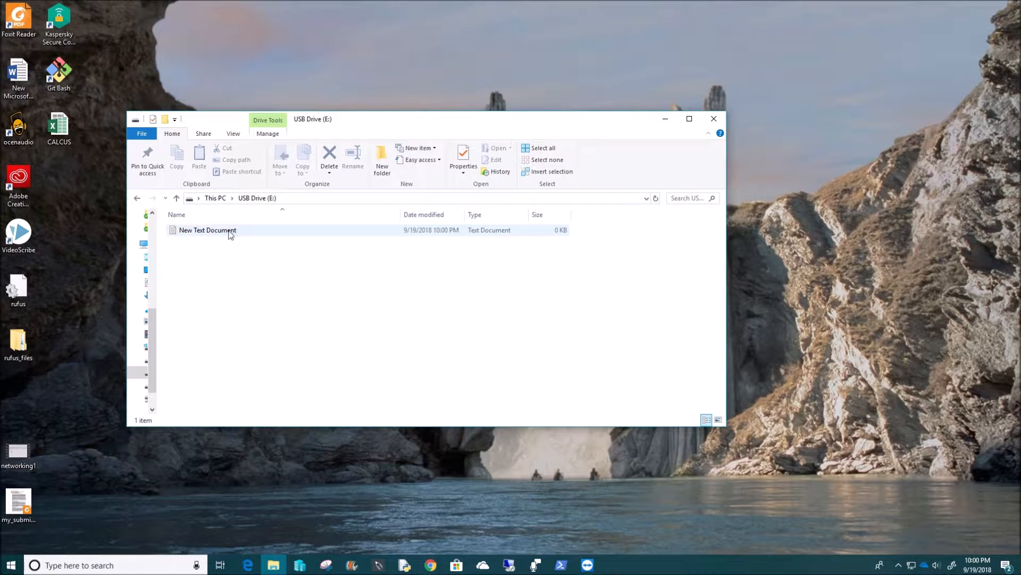
{"action": "right_click", "coordinate": [228, 232]}
Type 'test document1' into New Text Document, save it and close Notepad.
{"action": "double_click", "coordinate": [205, 235]}
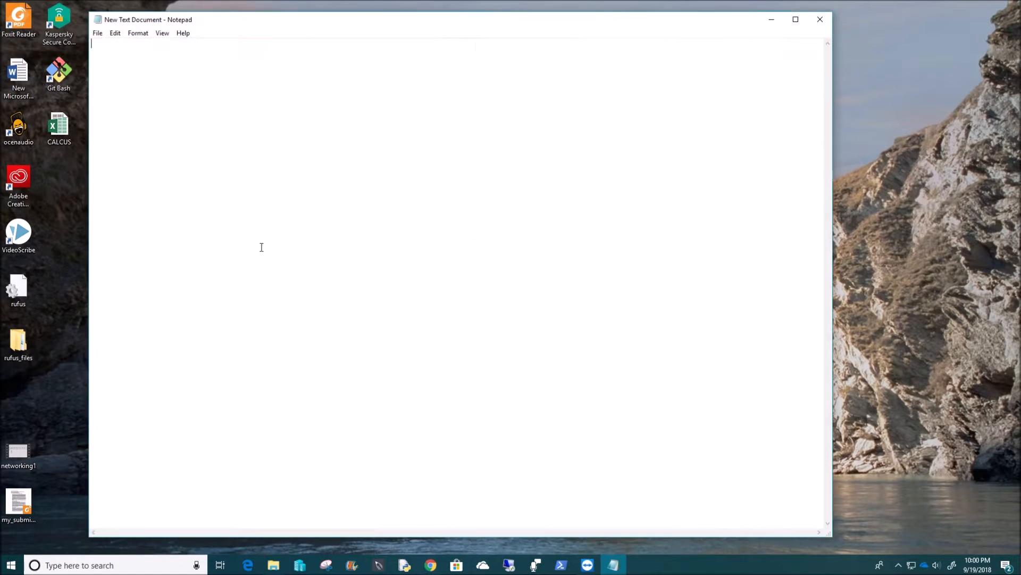
{"action": "type", "text": "test document1"}
{"action": "left_click", "coordinate": [97, 33]}
{"action": "left_click", "coordinate": [115, 69]}
{"action": "left_click", "coordinate": [819, 19]}
{"action": "right_click", "coordinate": [242, 286]}
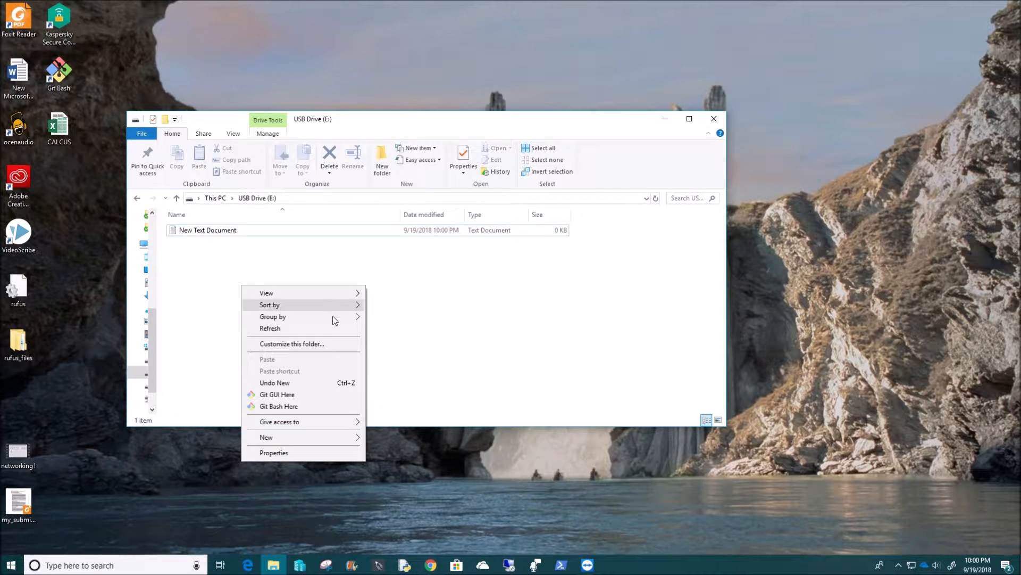
Create a folder named Folder1 on USB Drive (E:) and open it.
{"action": "left_click", "coordinate": [204, 278]}
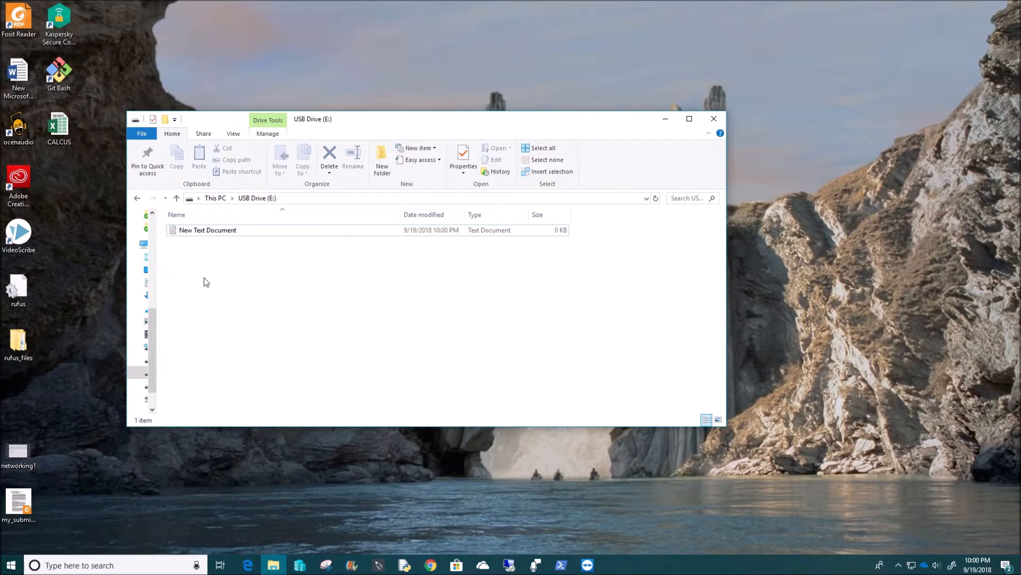
{"action": "right_click", "coordinate": [223, 277]}
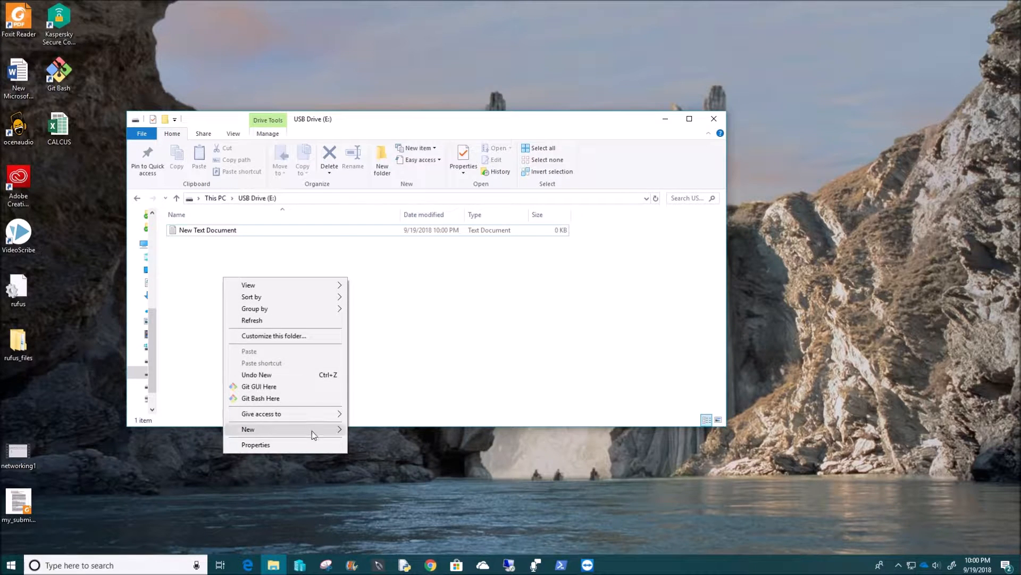
{"action": "mouse_move", "coordinate": [315, 430]}
{"action": "left_click", "coordinate": [373, 283]}
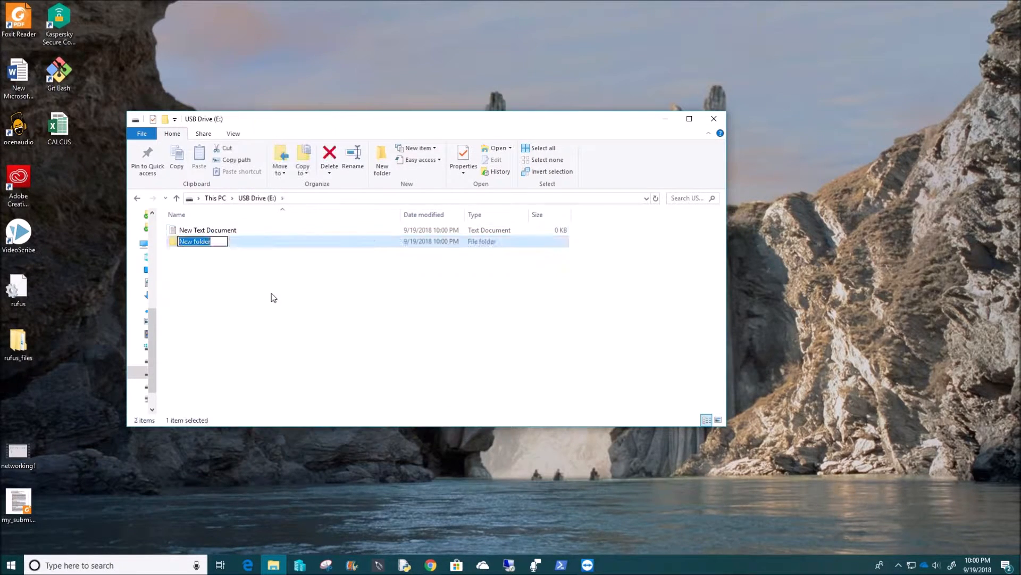
{"action": "type", "text": "folder"}
{"action": "key", "text": "BackSpace"}
{"action": "key", "text": "BackSpace"}
{"action": "key", "text": "BackSpace"}
{"action": "key", "text": "BackSpace"}
{"action": "key", "text": "BackSpace"}
{"action": "key", "text": "BackSpace"}
{"action": "type", "text": "Folder1"}
{"action": "left_click", "coordinate": [189, 261]}
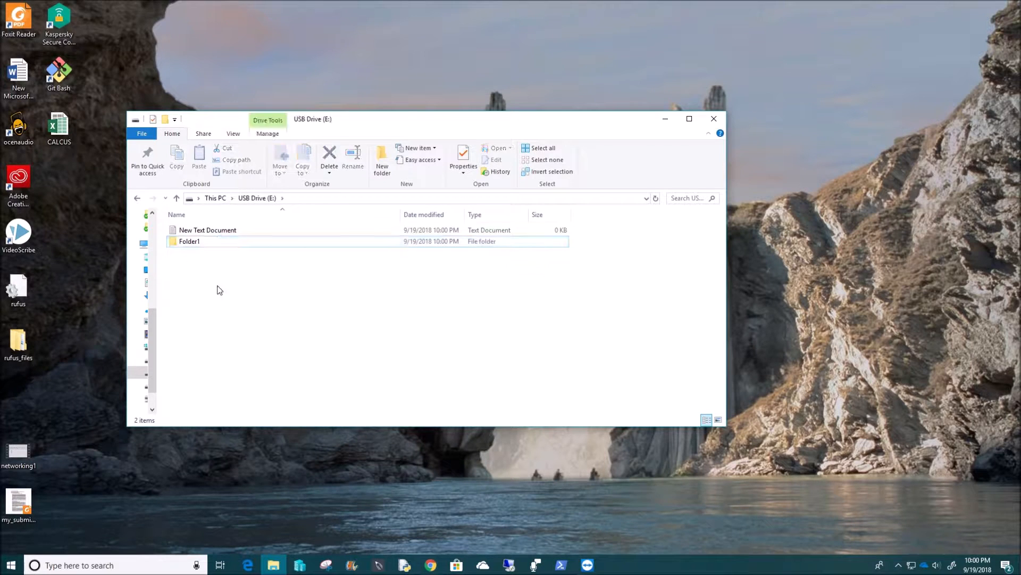
{"action": "double_click", "coordinate": [197, 244]}
Add a new text document inside Folder1 and begin naming it File2.
{"action": "right_click", "coordinate": [246, 228]}
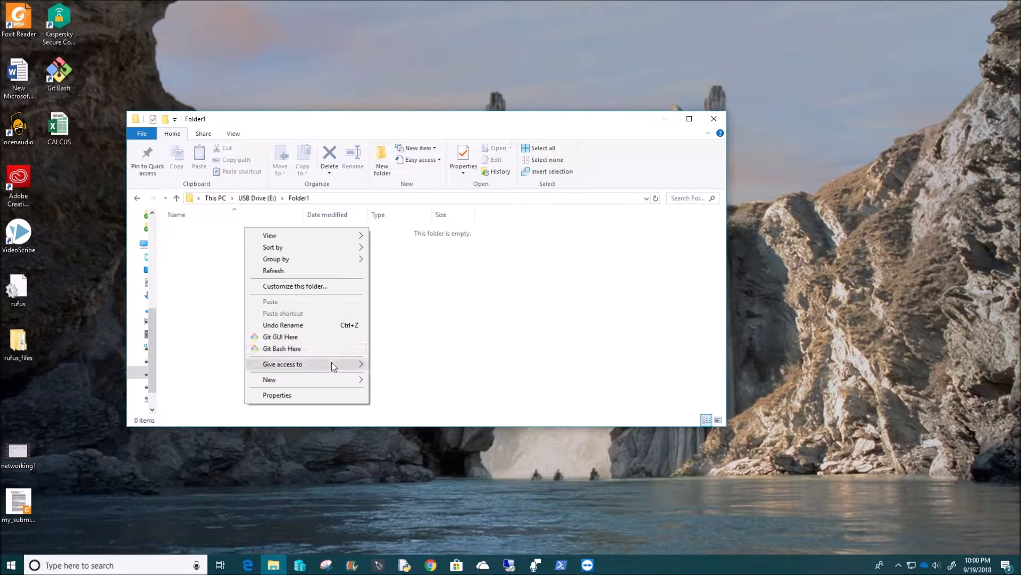
{"action": "mouse_move", "coordinate": [336, 378]}
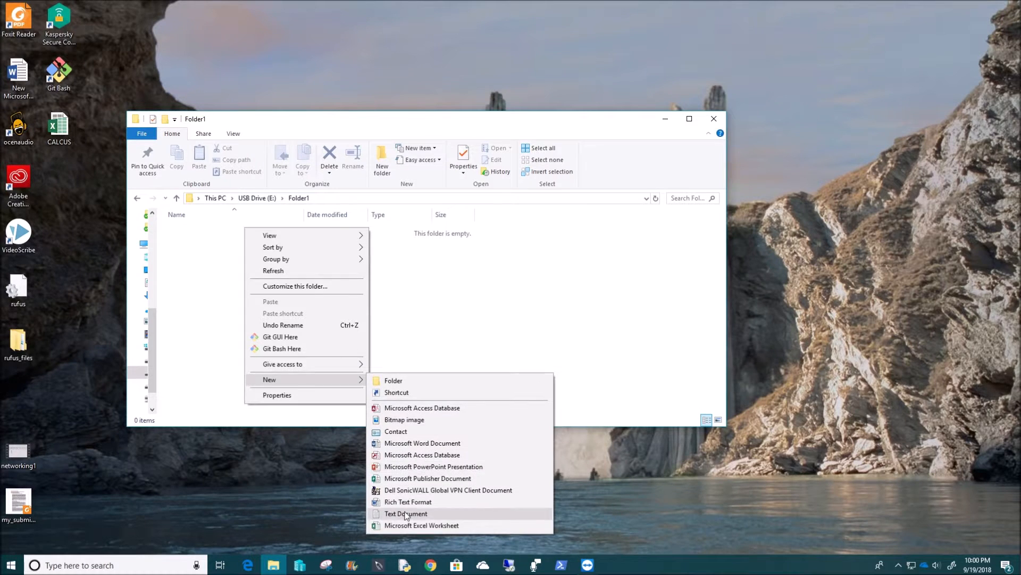
{"action": "left_click", "coordinate": [406, 515]}
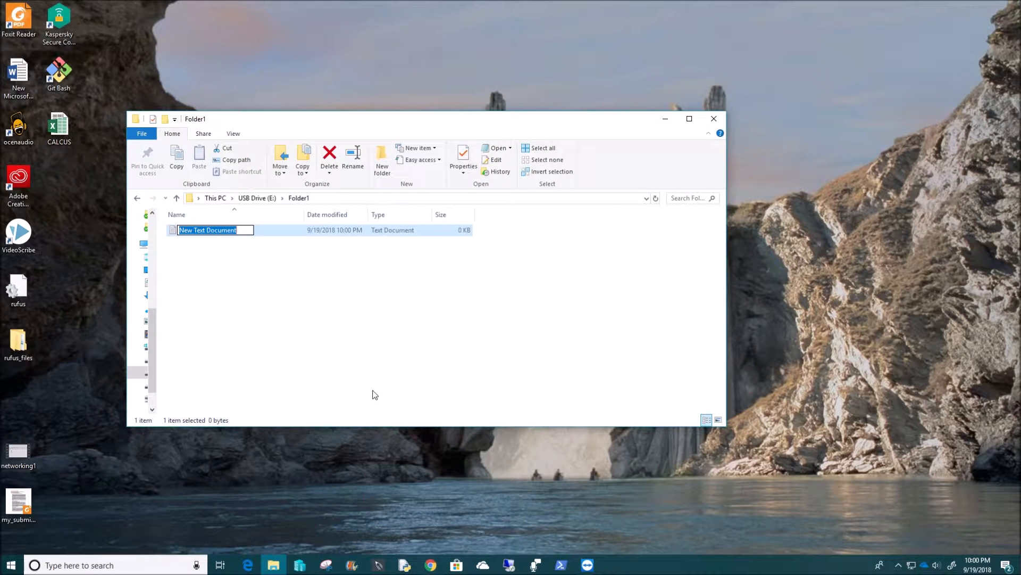
{"action": "type", "text": "Filw"}
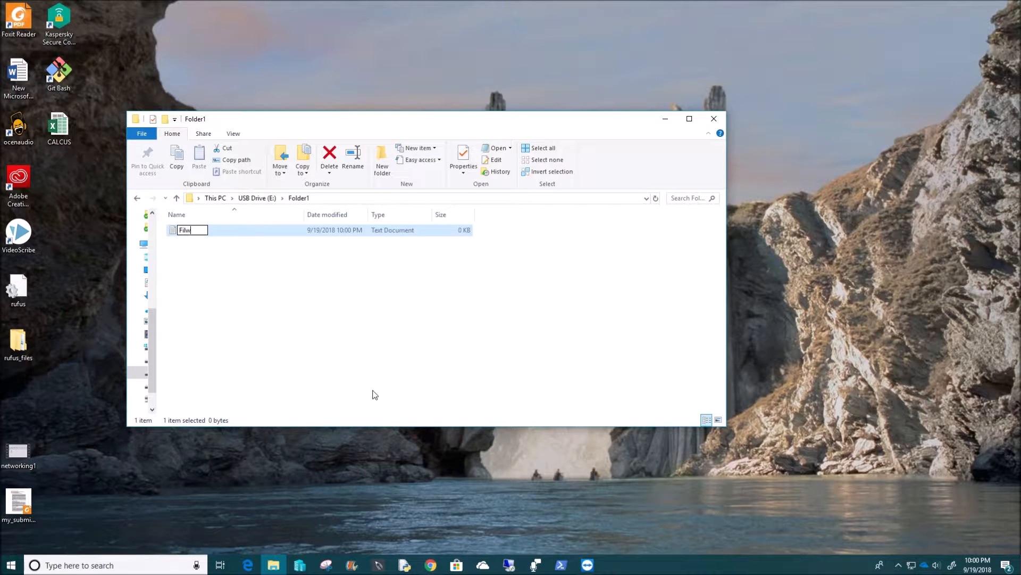
{"action": "key", "text": "BackSpace"}
Name the file File2, write 'this a test file' in it and save.
{"action": "type", "text": "e2"}
{"action": "key", "text": "Return"}
{"action": "double_click", "coordinate": [204, 235]}
{"action": "type", "text": "this a test file"}
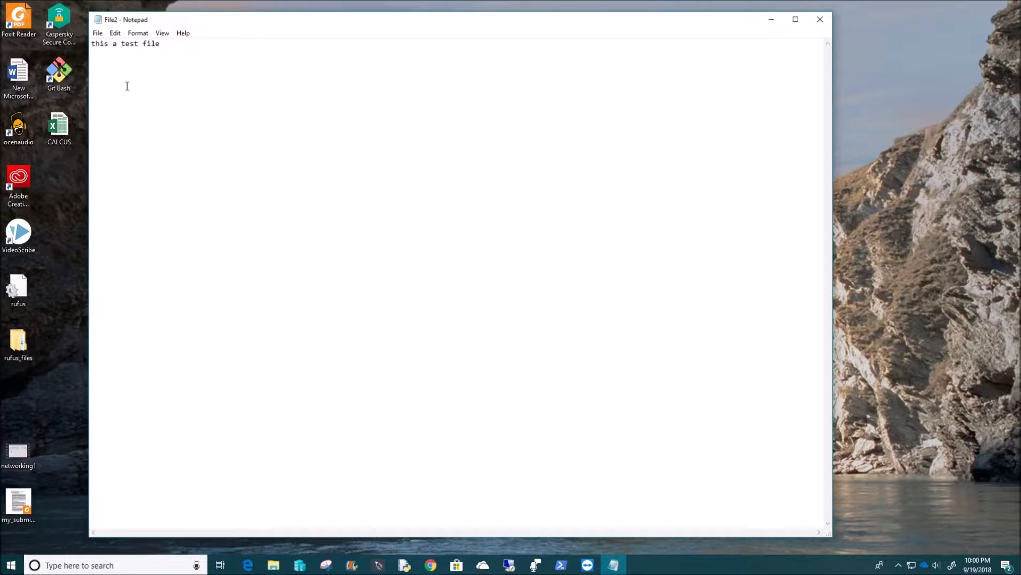
{"action": "left_click", "coordinate": [98, 33]}
{"action": "left_click", "coordinate": [119, 70]}
{"action": "left_click", "coordinate": [819, 19]}
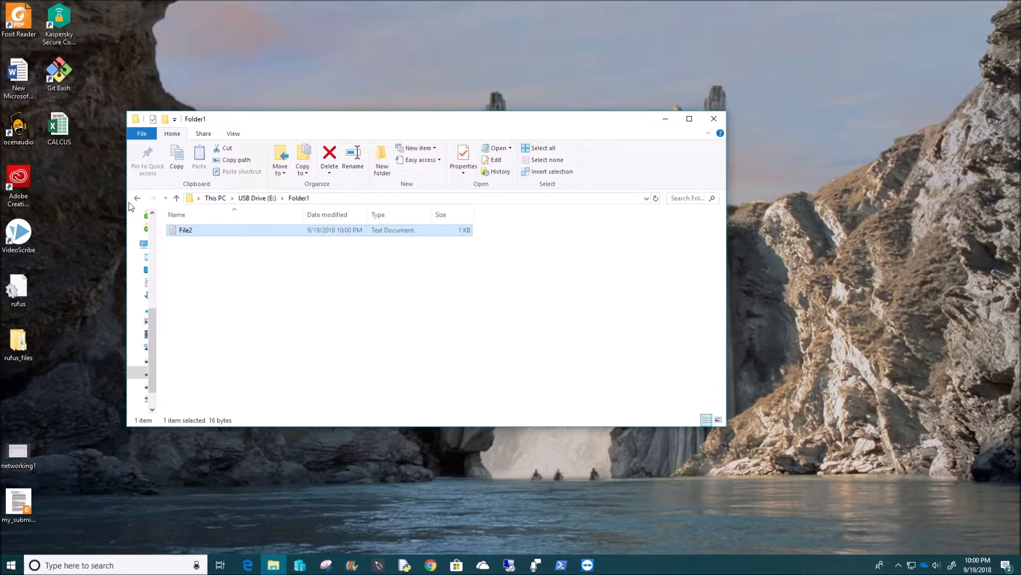
Navigate back into Folder1 and reopen File2 to verify its text.
{"action": "left_click", "coordinate": [138, 198]}
{"action": "left_click", "coordinate": [138, 198]}
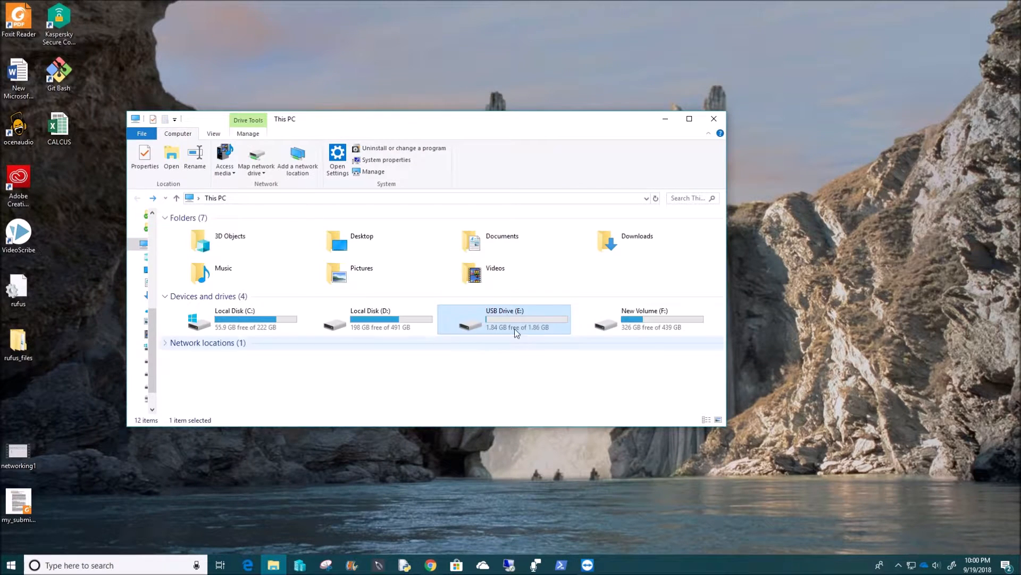
{"action": "double_click", "coordinate": [506, 315]}
{"action": "double_click", "coordinate": [235, 230]}
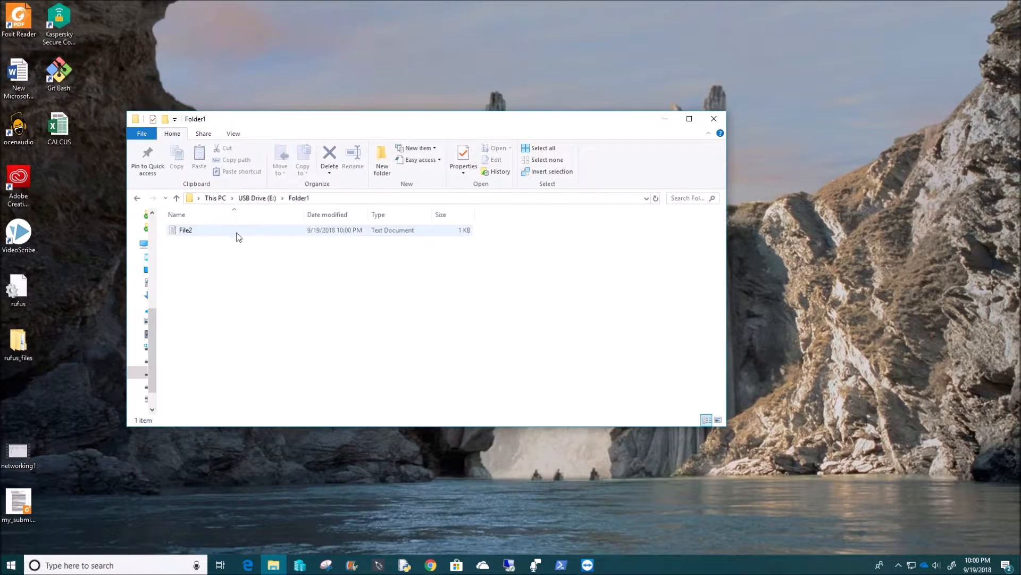
{"action": "left_click", "coordinate": [137, 198]}
{"action": "double_click", "coordinate": [186, 230]}
{"action": "double_click", "coordinate": [193, 228]}
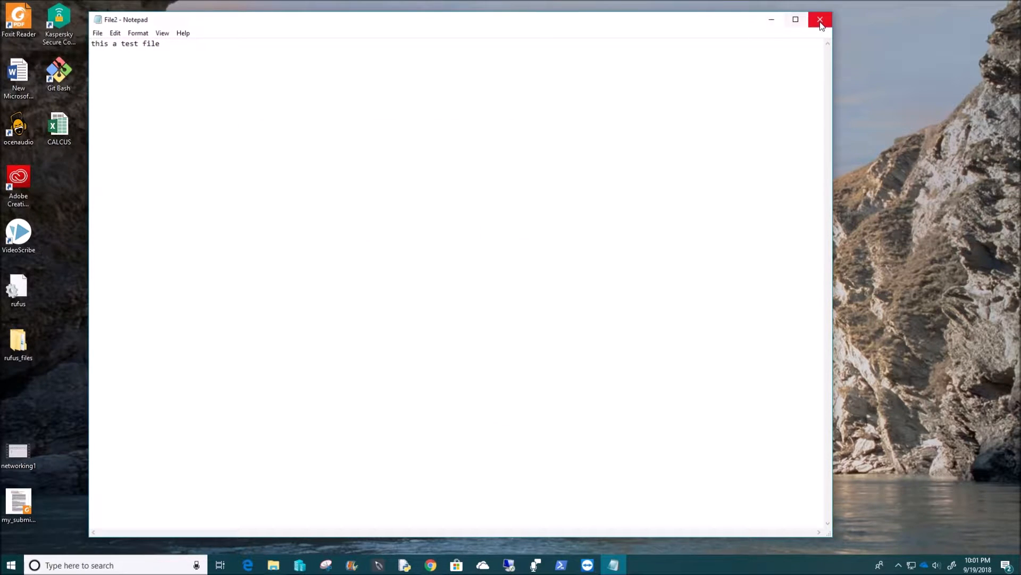
{"action": "left_click", "coordinate": [820, 20]}
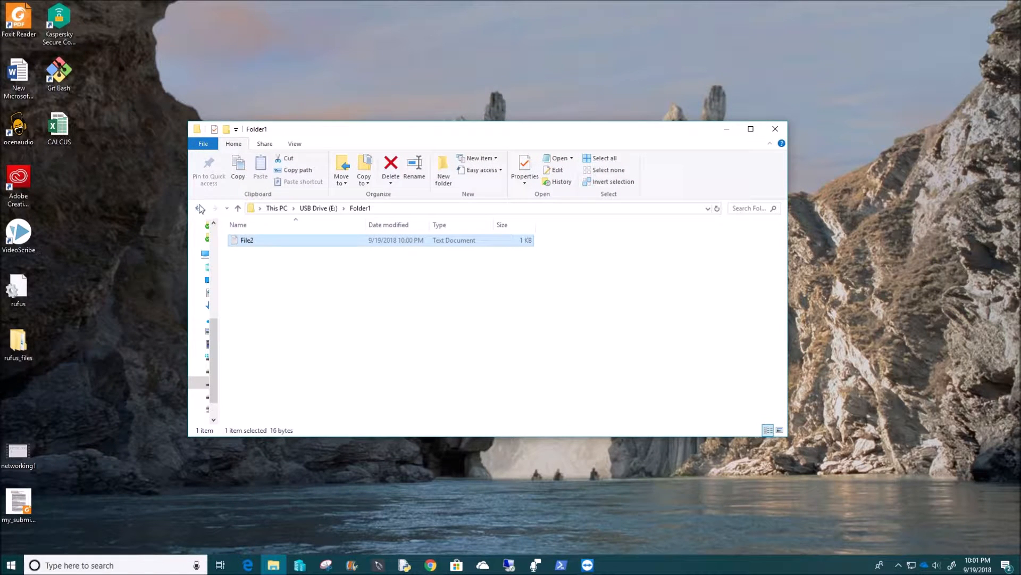
Check New Text Document on the drive, then return to This PC.
{"action": "left_click", "coordinate": [238, 208]}
{"action": "left_click", "coordinate": [253, 253]}
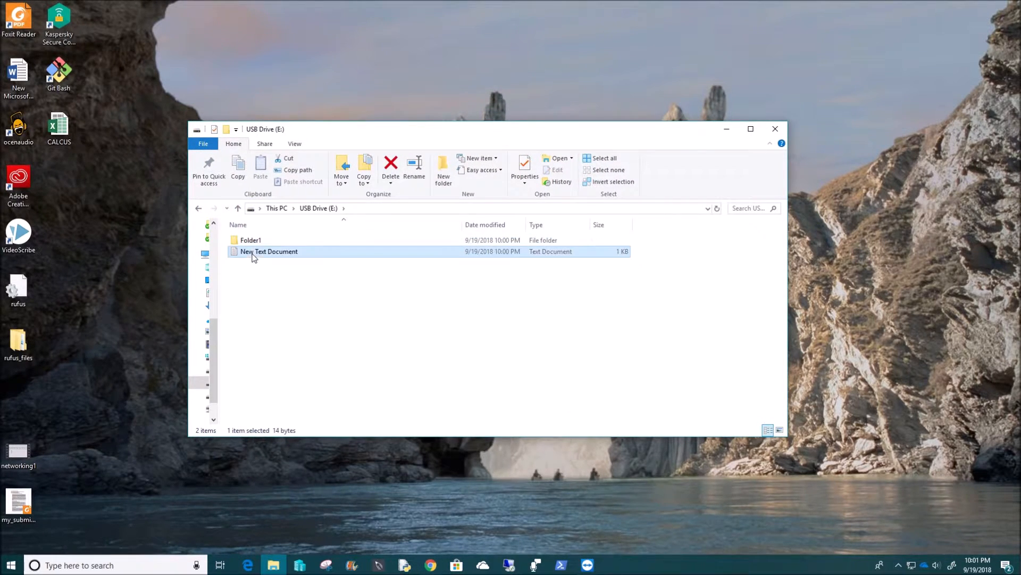
{"action": "double_click", "coordinate": [254, 253]}
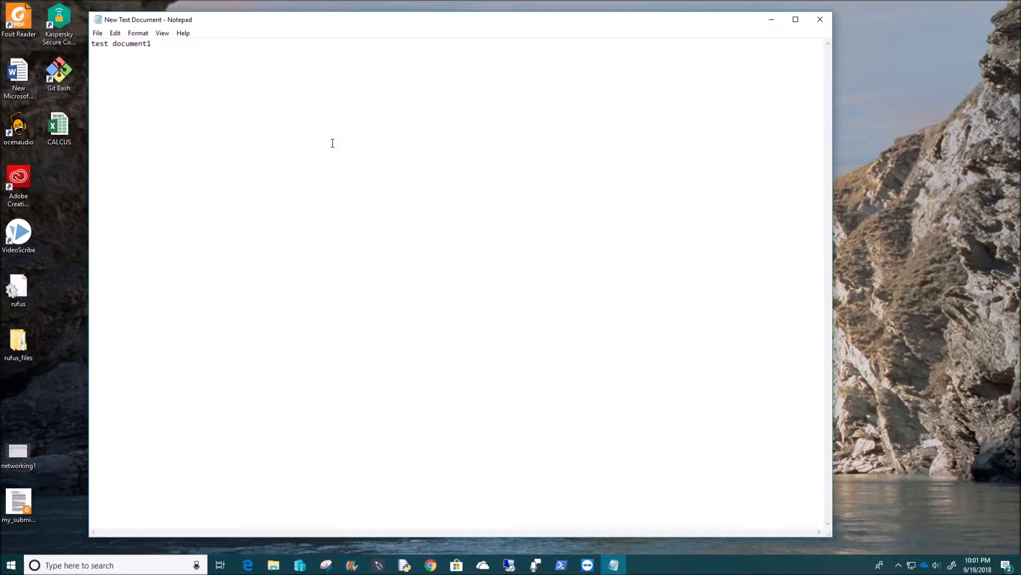
{"action": "left_click", "coordinate": [821, 19]}
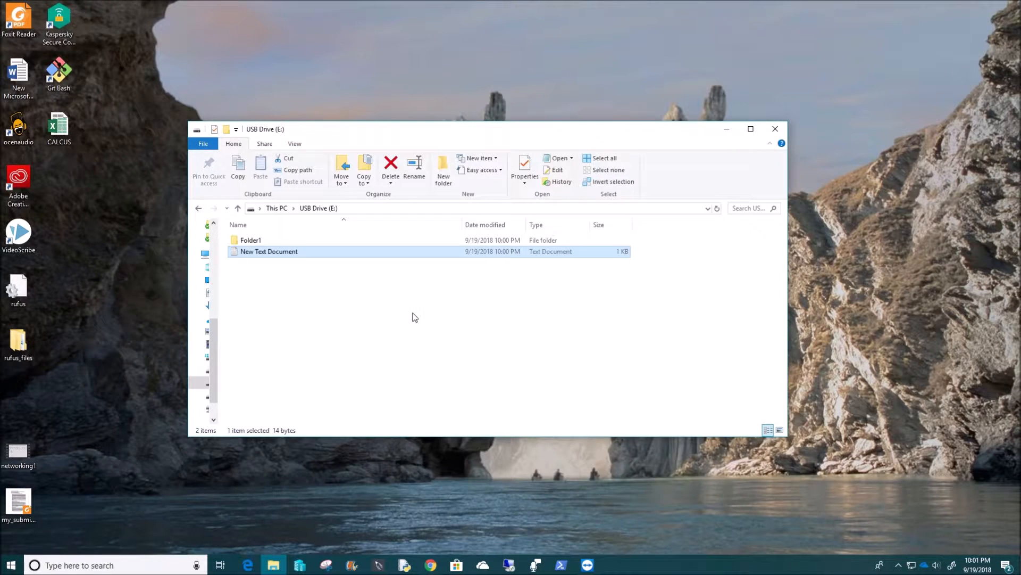
{"action": "left_click", "coordinate": [198, 209]}
{"action": "left_click", "coordinate": [198, 208]}
{"action": "left_click", "coordinate": [198, 208]}
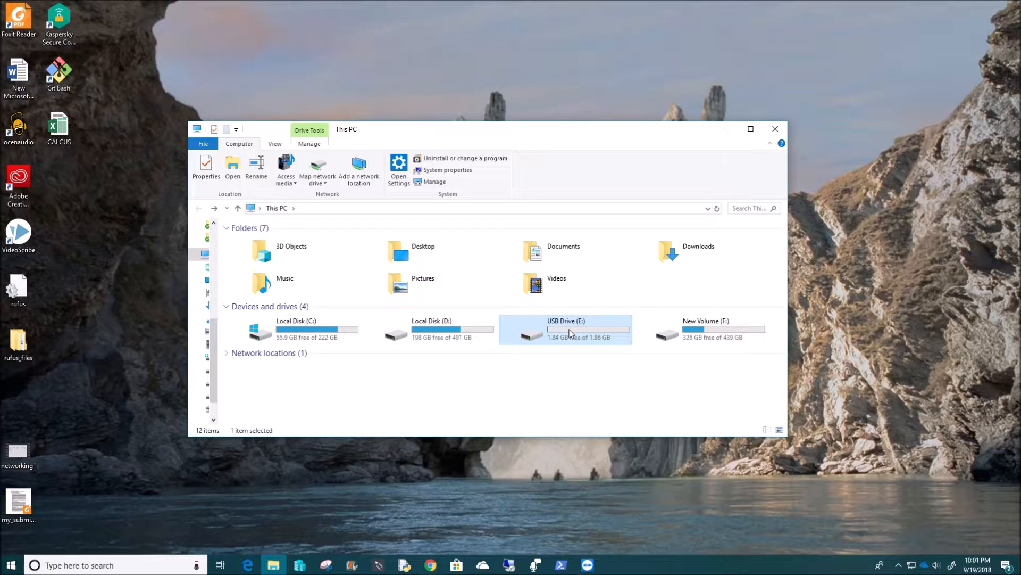
{"action": "mouse_move", "coordinate": [569, 332]}
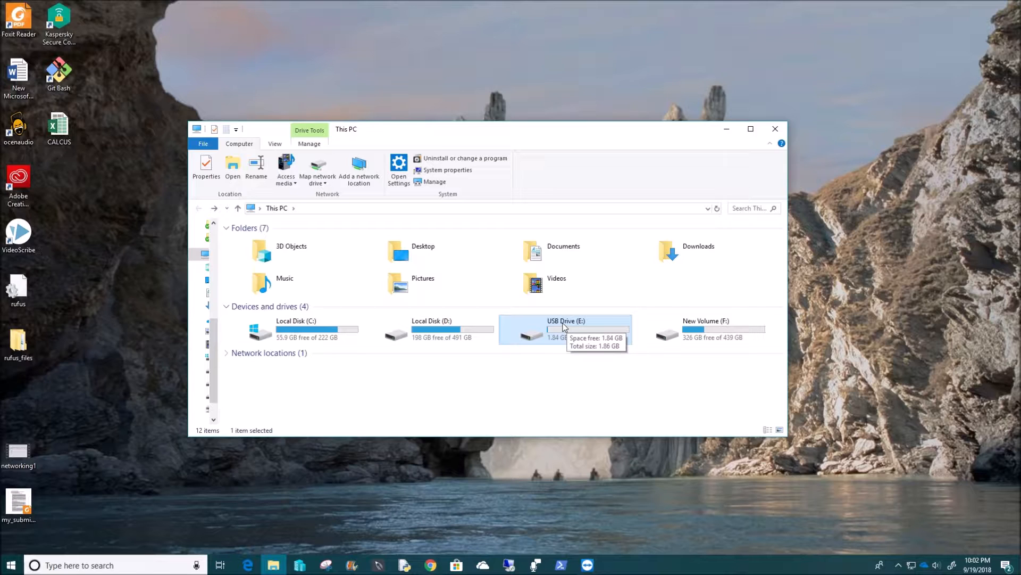
Turn on BitLocker for USB Drive (E:) and choose password unlocking.
{"action": "right_click", "coordinate": [565, 326]}
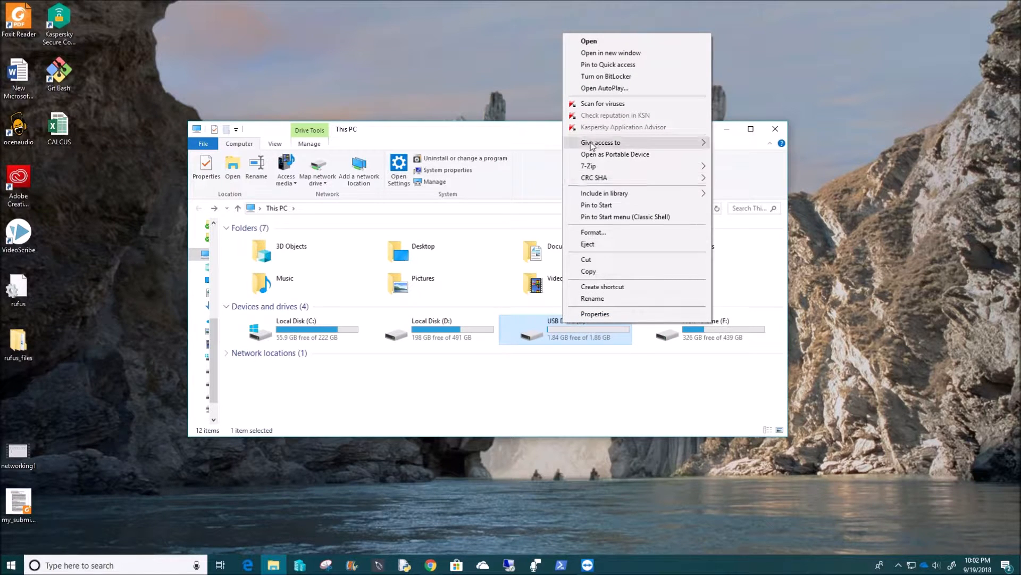
{"action": "left_click", "coordinate": [612, 76]}
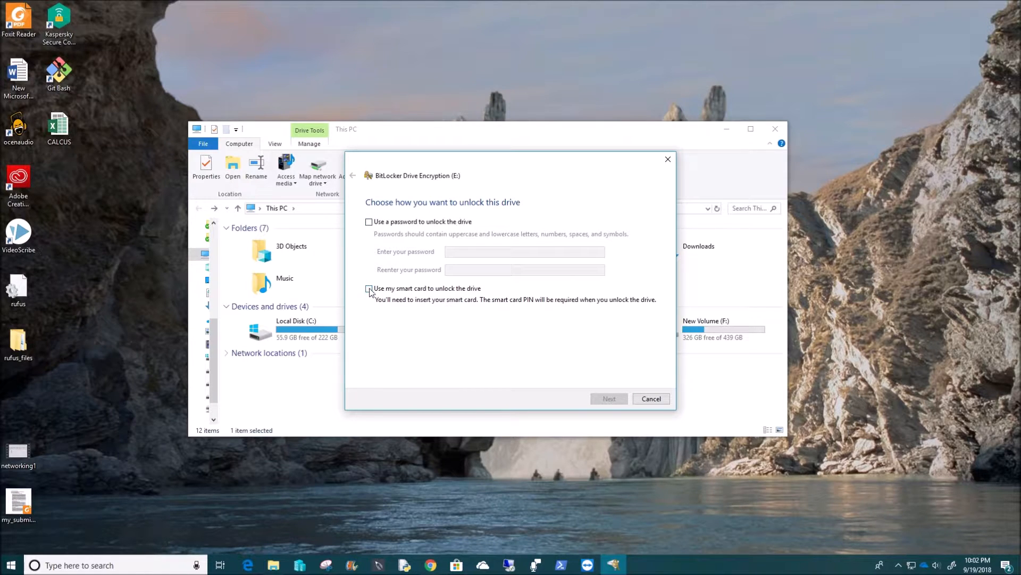
{"action": "left_click", "coordinate": [370, 222]}
{"action": "left_click", "coordinate": [451, 252]}
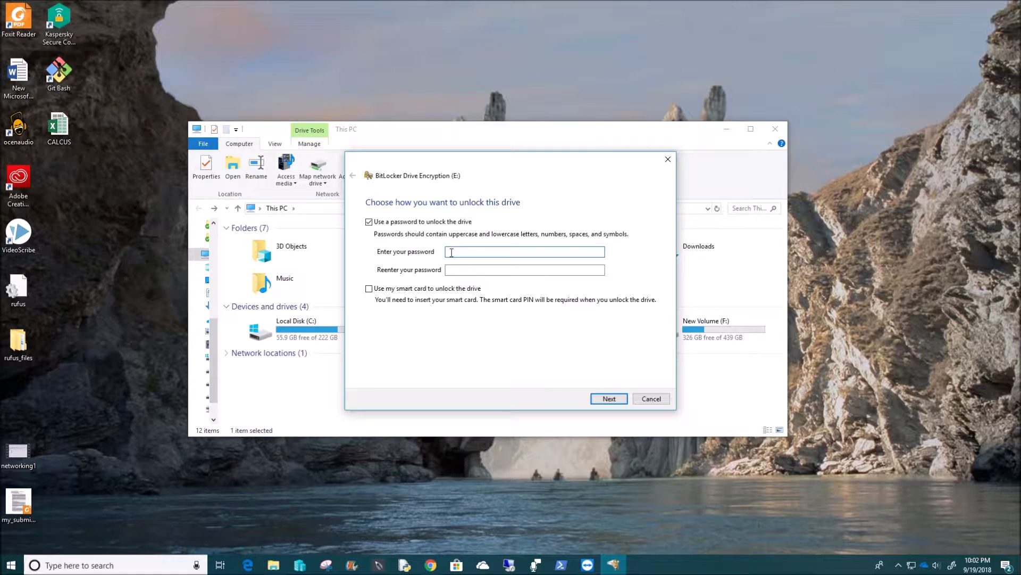
Paste the same password, copied from the search box, into both password fields and continue.
{"action": "left_click", "coordinate": [106, 567]}
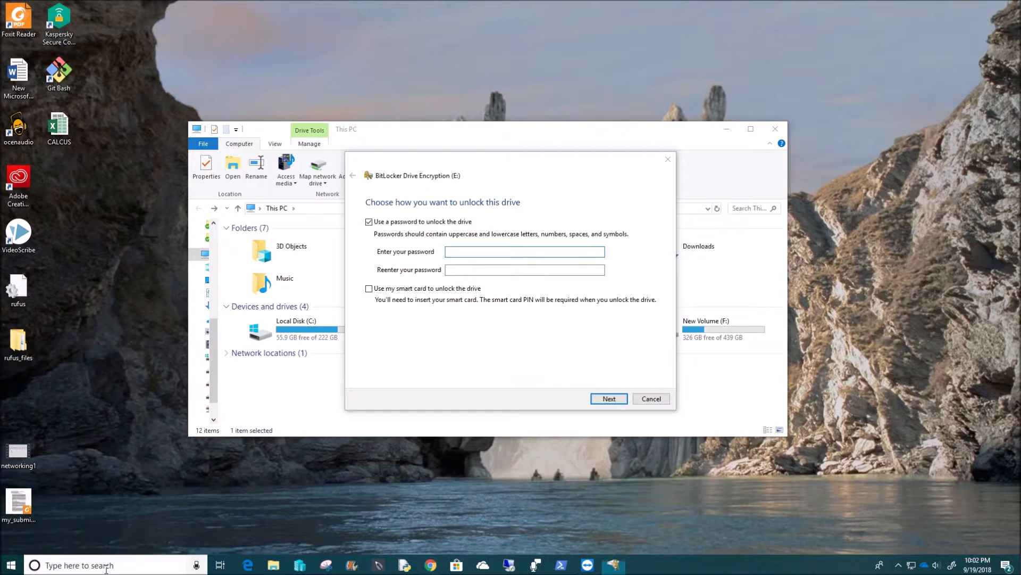
{"action": "type", "text": "P"}
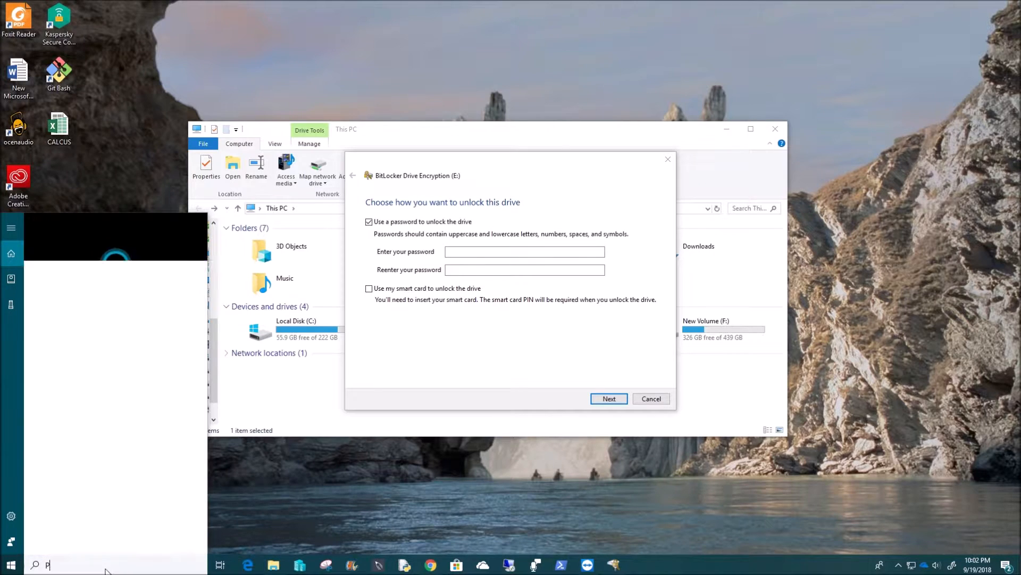
{"action": "type", "text": "assword123"}
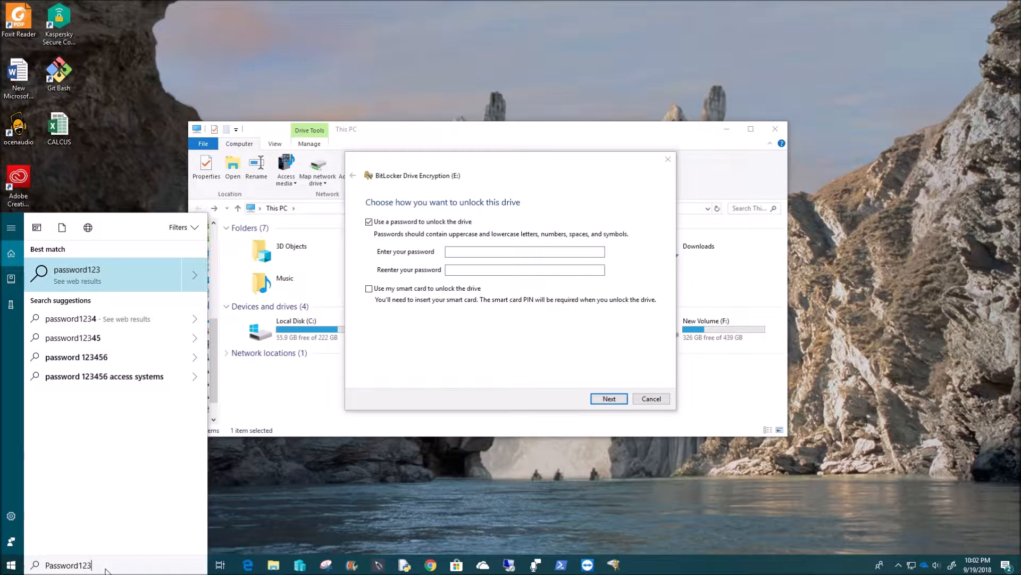
{"action": "left_click_drag", "start_coordinate": [100, 565], "coordinate": [46, 560]}
{"action": "key", "text": "ctrl+c"}
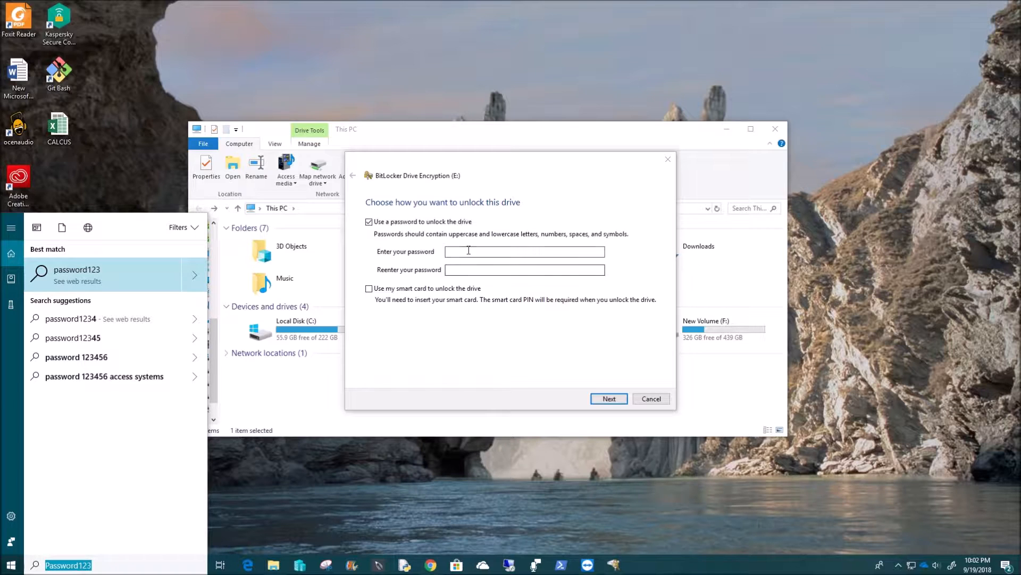
{"action": "left_click", "coordinate": [479, 251]}
{"action": "key", "text": "ctrl+v"}
{"action": "left_click", "coordinate": [472, 270]}
{"action": "key", "text": "ctrl+v"}
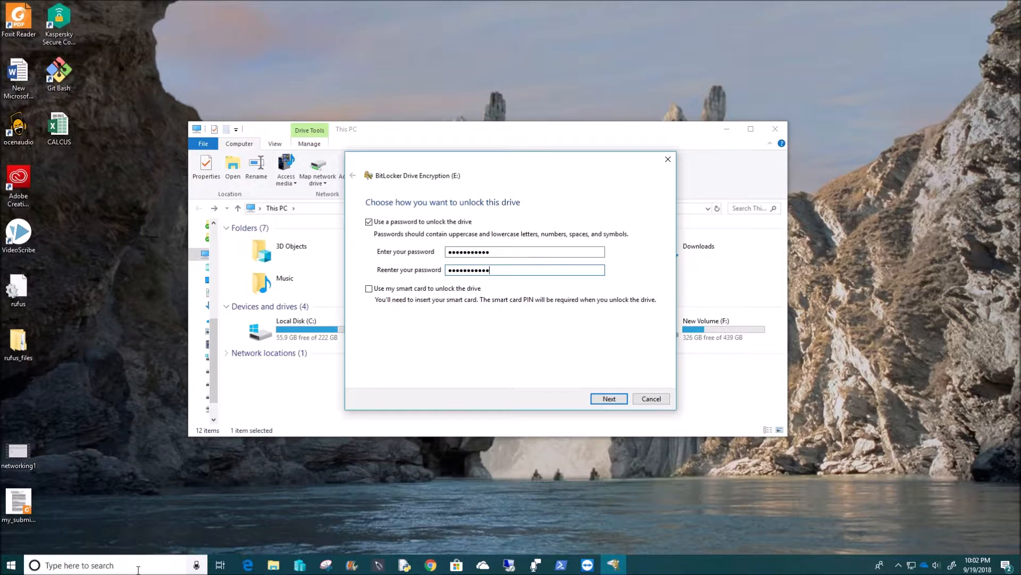
{"action": "left_click", "coordinate": [134, 565]}
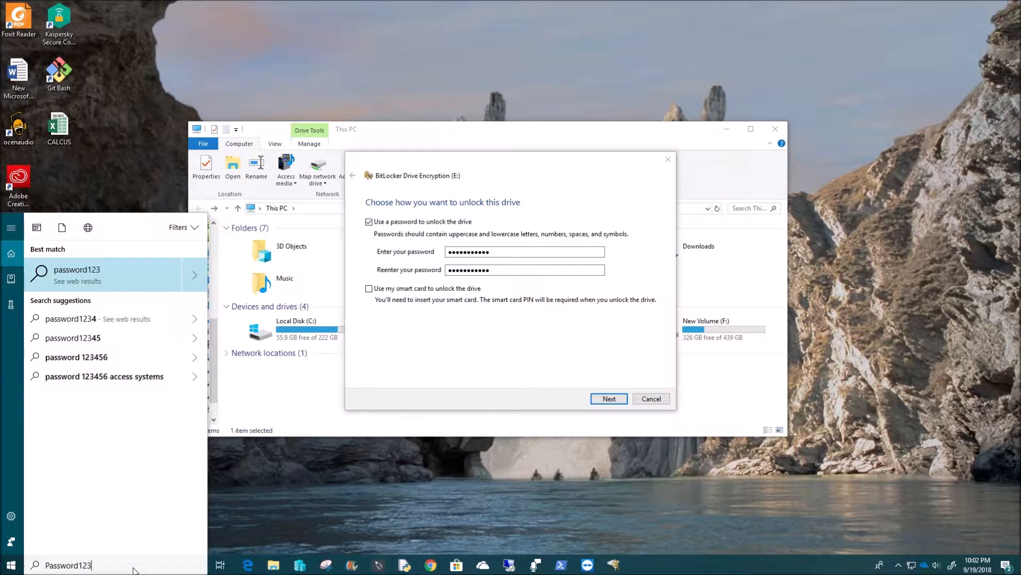
{"action": "left_click", "coordinate": [483, 342]}
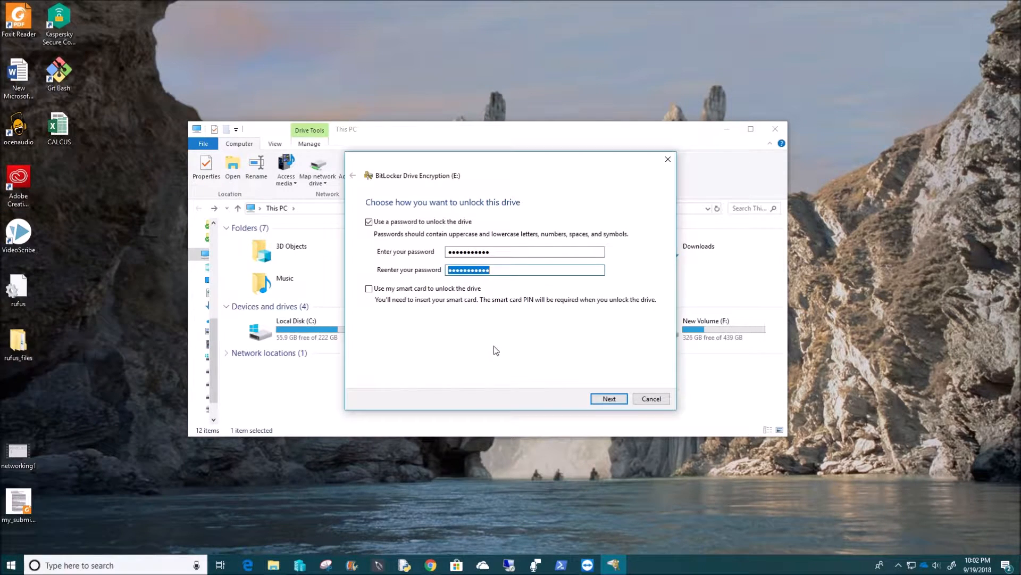
{"action": "left_click", "coordinate": [599, 399]}
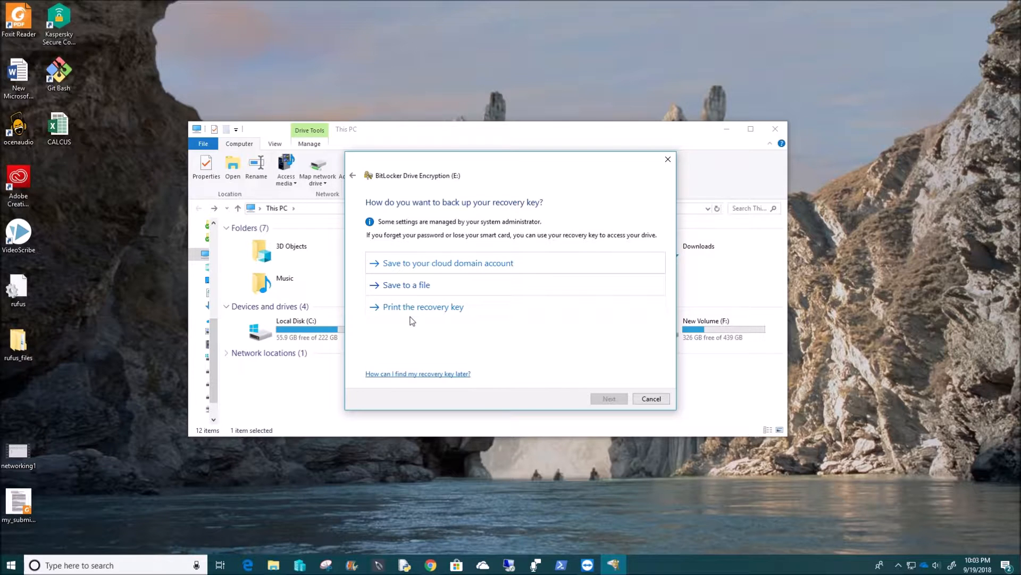
Save the recovery key file to the Desktop as Bitlocker_pass and continue.
{"action": "left_click", "coordinate": [422, 285]}
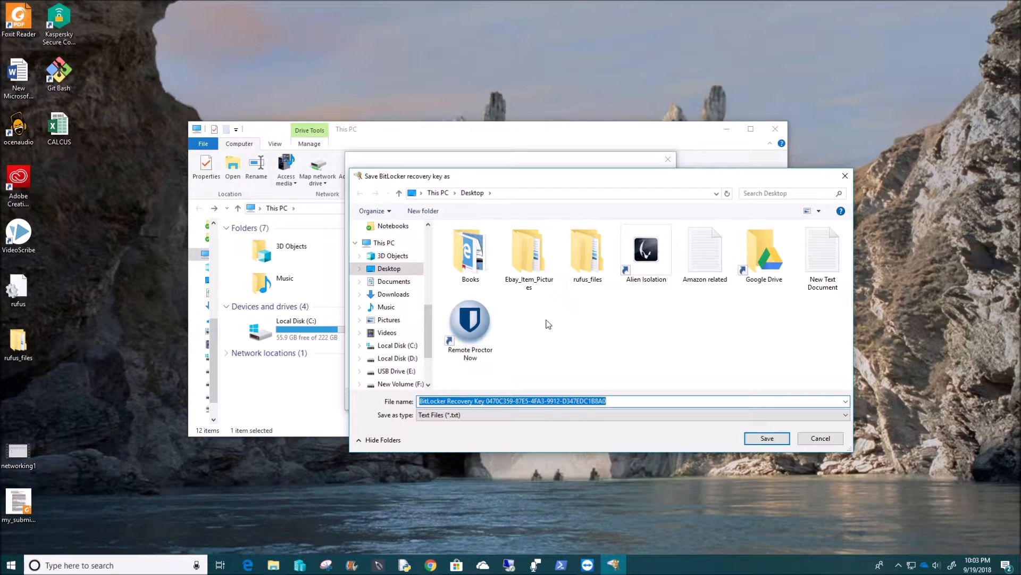
{"action": "left_click", "coordinate": [399, 271]}
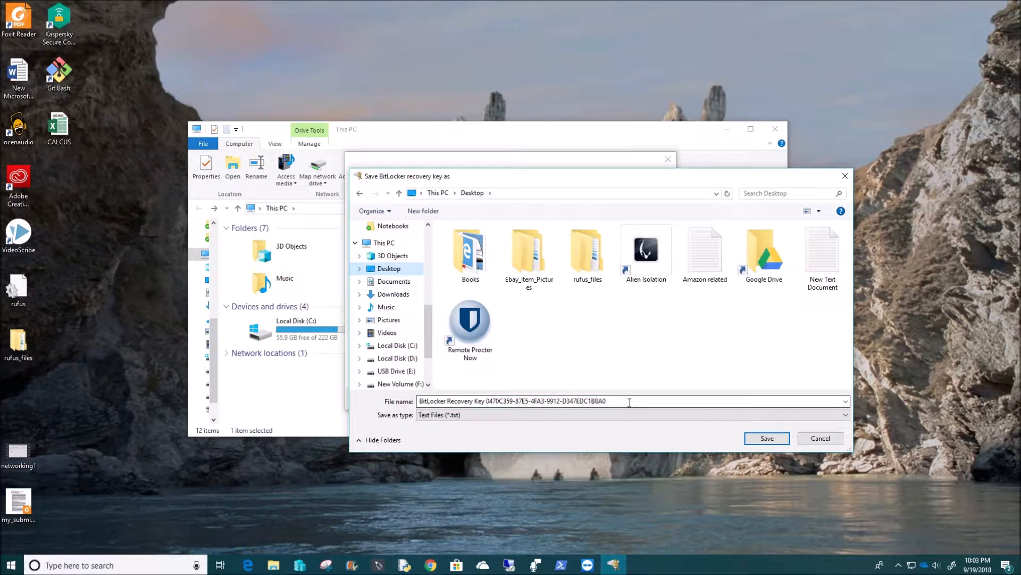
{"action": "left_click_drag", "start_coordinate": [627, 402], "coordinate": [414, 402]}
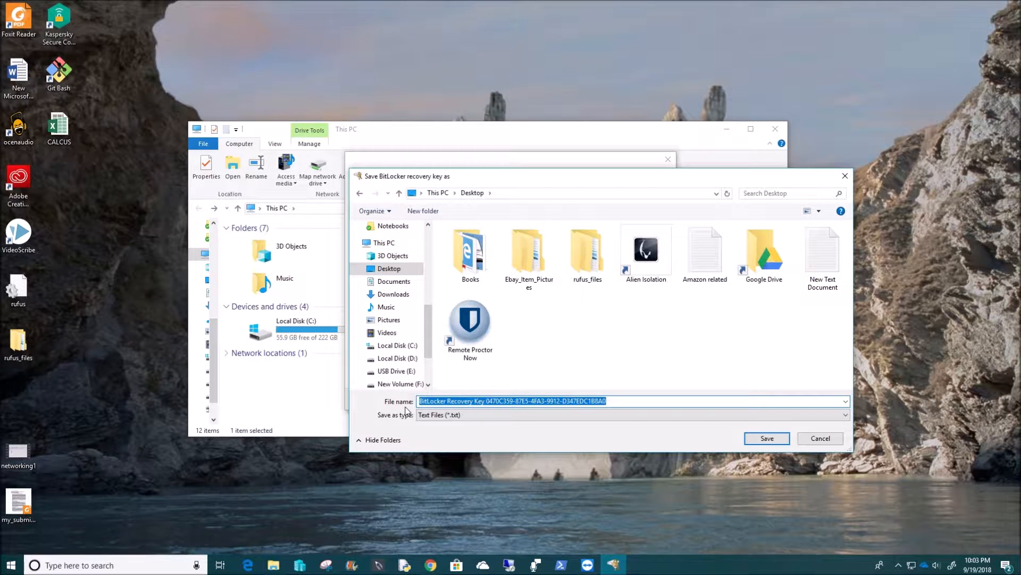
{"action": "type", "text": "Bitlo"}
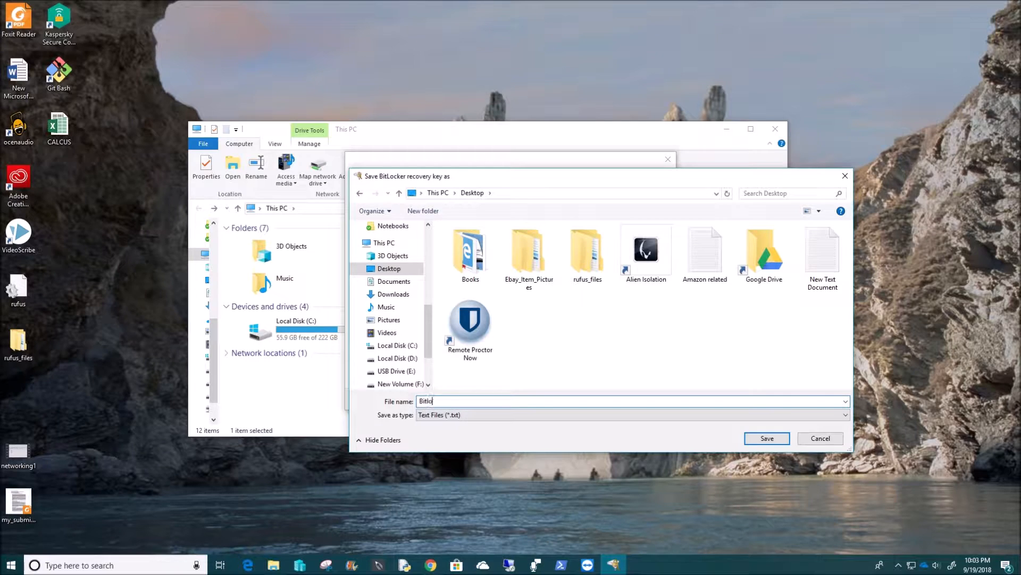
{"action": "type", "text": "cker_pass"}
{"action": "left_click", "coordinate": [758, 439]}
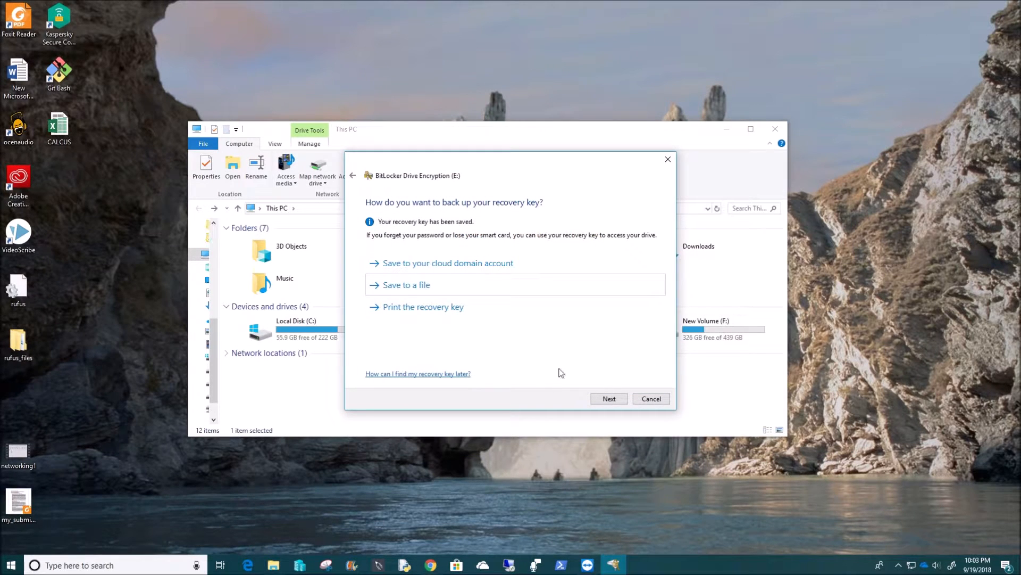
{"action": "left_click", "coordinate": [608, 405]}
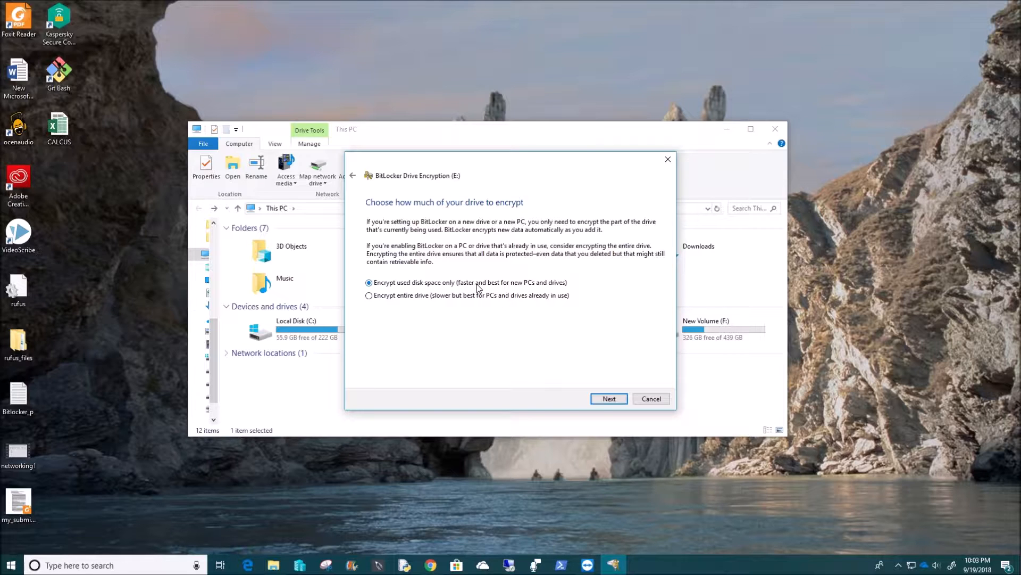
Encrypt used disk space only, keep Compatible mode, and start encrypting E:.
{"action": "left_click", "coordinate": [369, 295]}
{"action": "left_click", "coordinate": [368, 282]}
{"action": "left_click", "coordinate": [610, 400]}
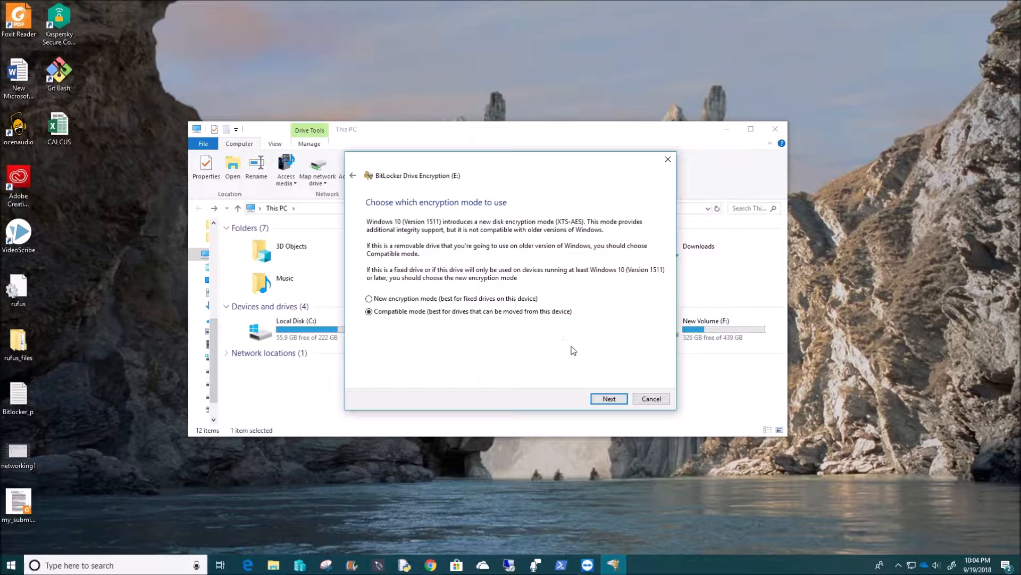
{"action": "left_click", "coordinate": [609, 399]}
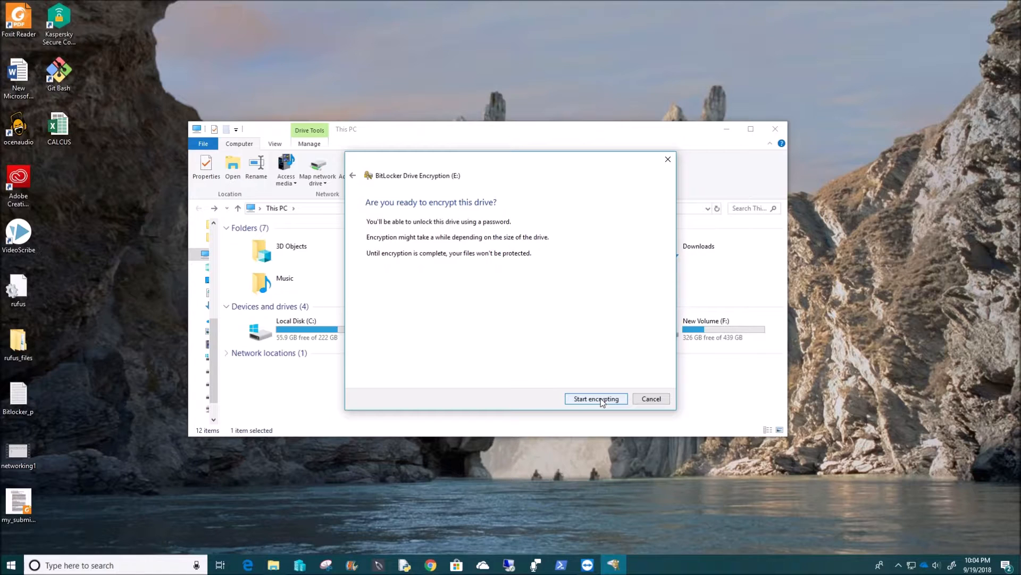
{"action": "left_click", "coordinate": [603, 402]}
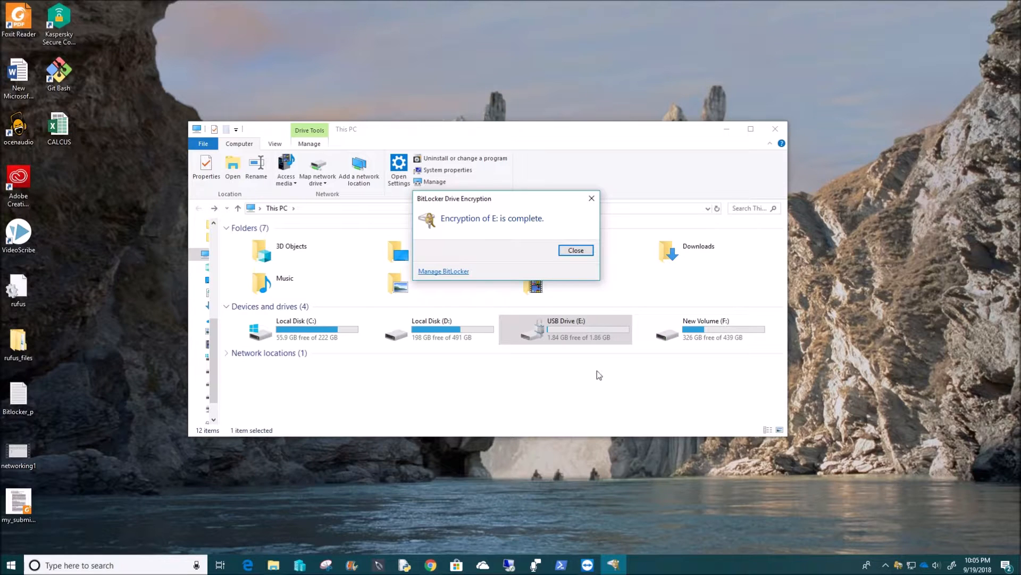
Close the 'Encryption of E: is complete' notice.
{"action": "left_click", "coordinate": [576, 251]}
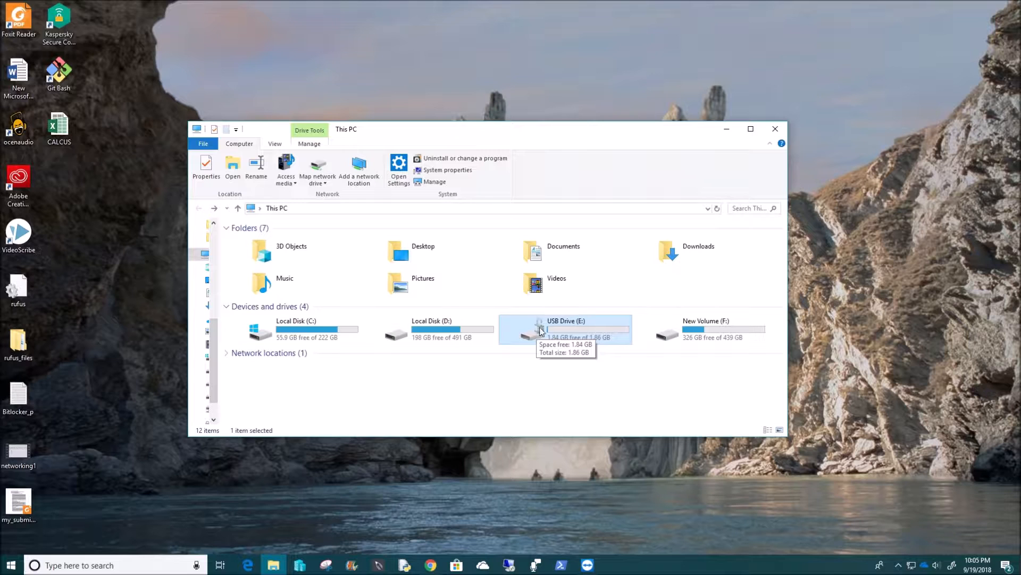
{"action": "double_click", "coordinate": [23, 398]}
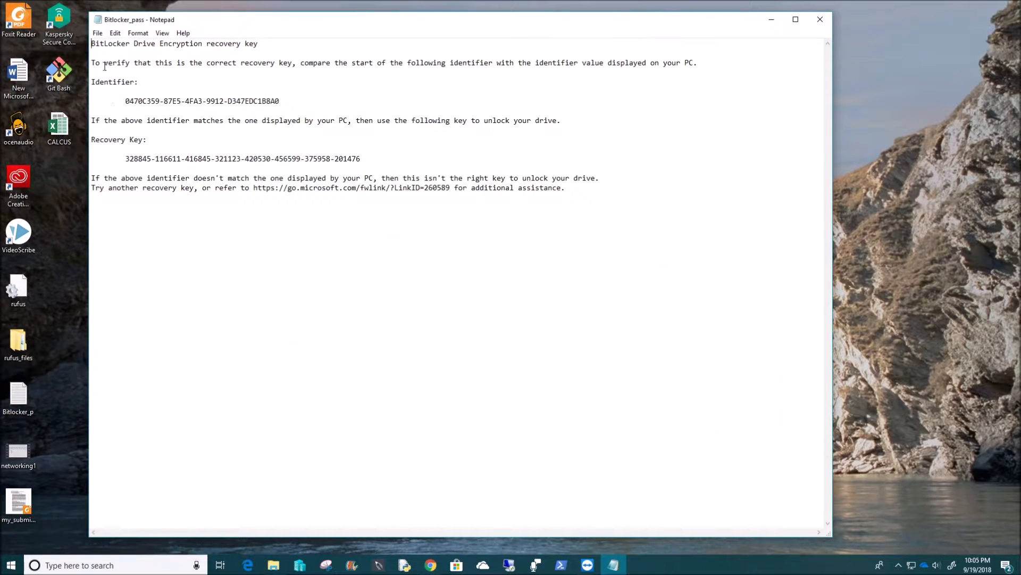
{"action": "left_click_drag", "start_coordinate": [93, 44], "coordinate": [285, 97]}
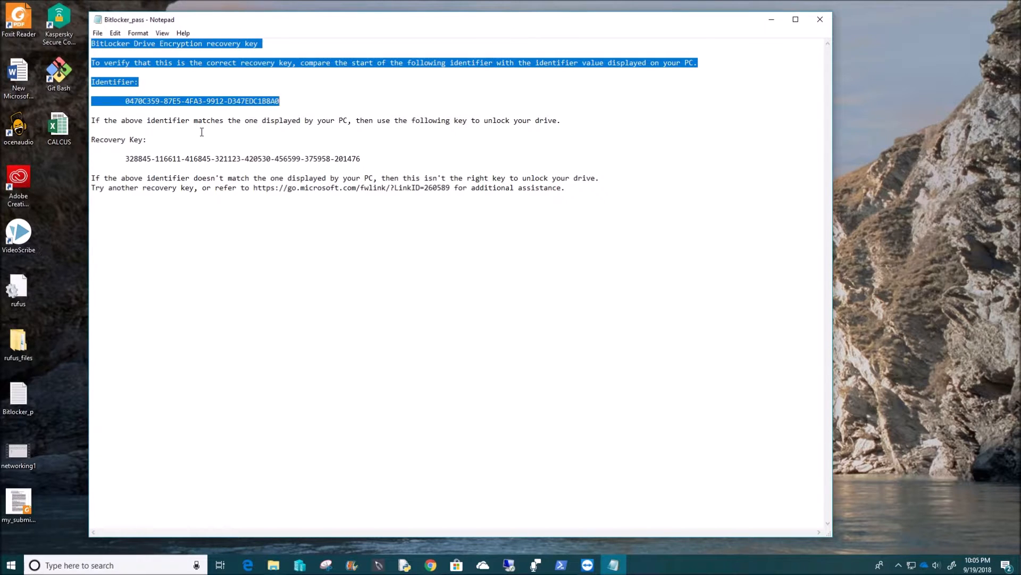
{"action": "left_click_drag", "start_coordinate": [128, 163], "coordinate": [373, 162]}
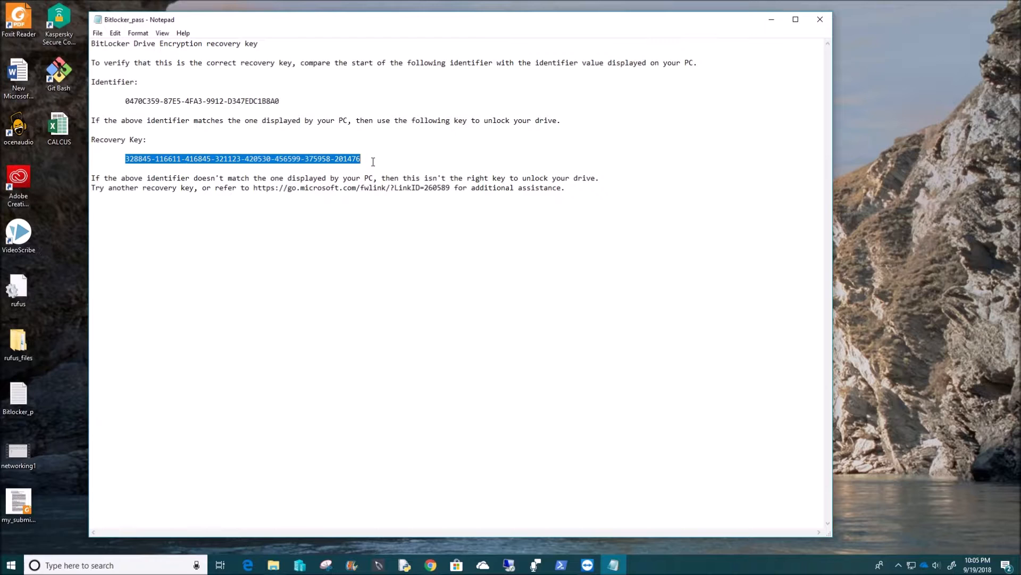
{"action": "left_click", "coordinate": [391, 202]}
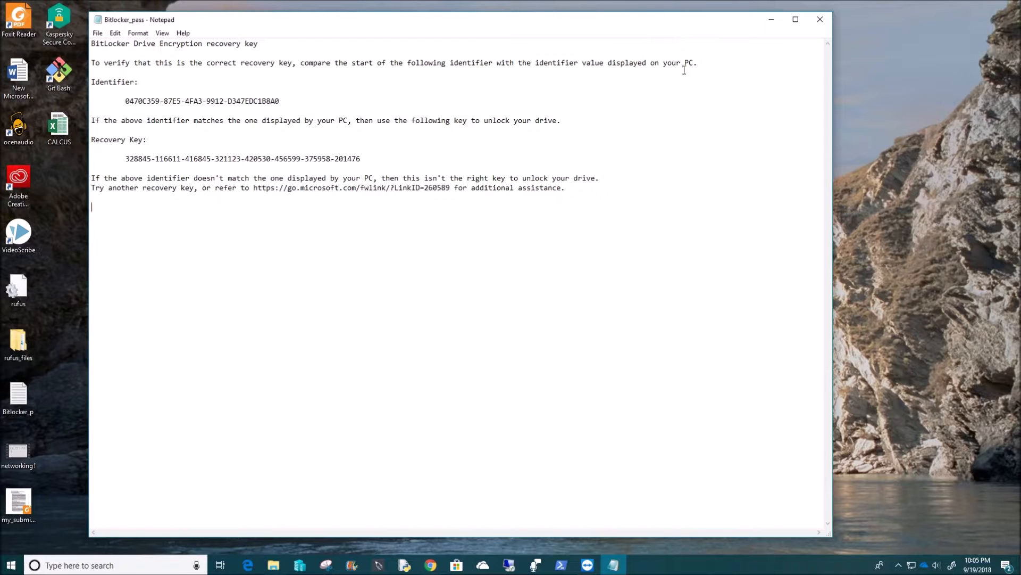
{"action": "left_click", "coordinate": [819, 20]}
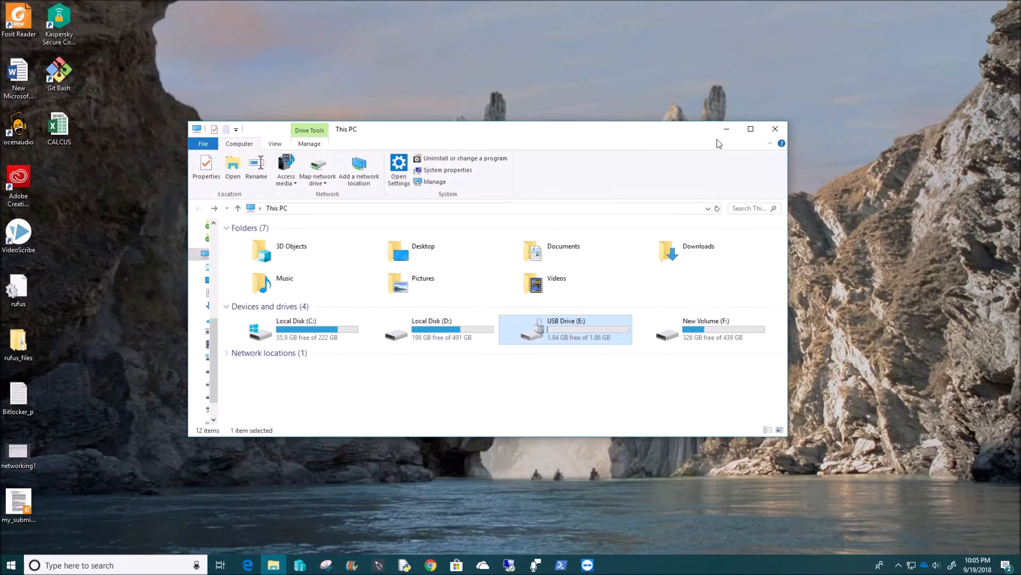
Eject USB Drive (E:) via the tray's Eject Mass Storage, then switch to TeamViewer.
{"action": "double_click", "coordinate": [581, 331]}
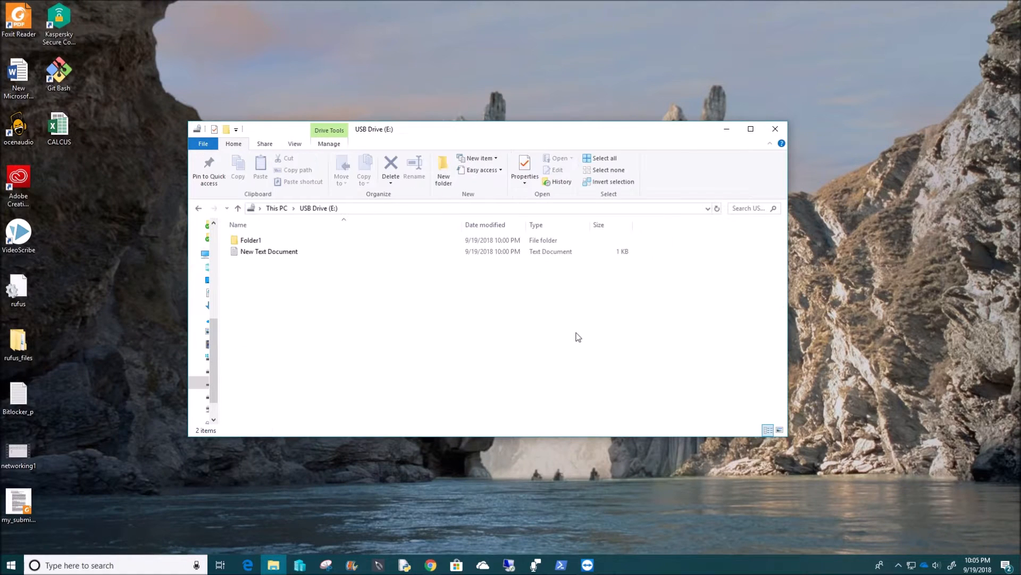
{"action": "left_click", "coordinate": [199, 210]}
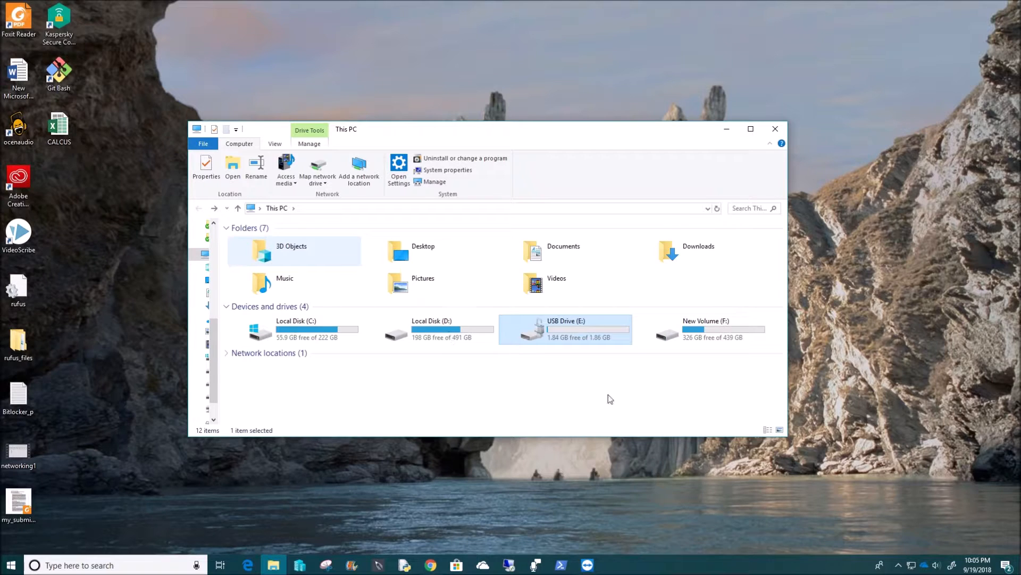
{"action": "left_click", "coordinate": [898, 565]}
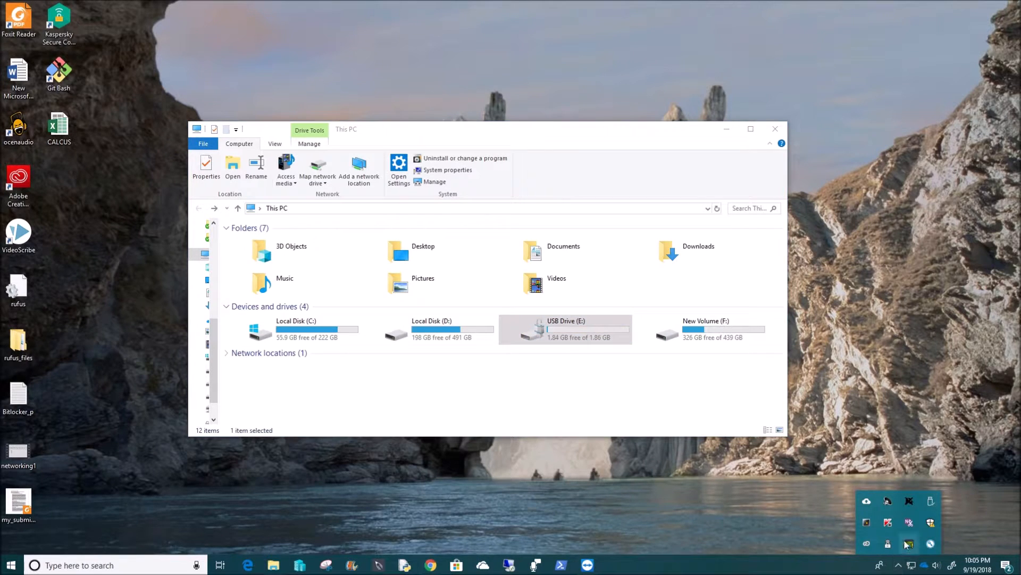
{"action": "left_click", "coordinate": [931, 503]}
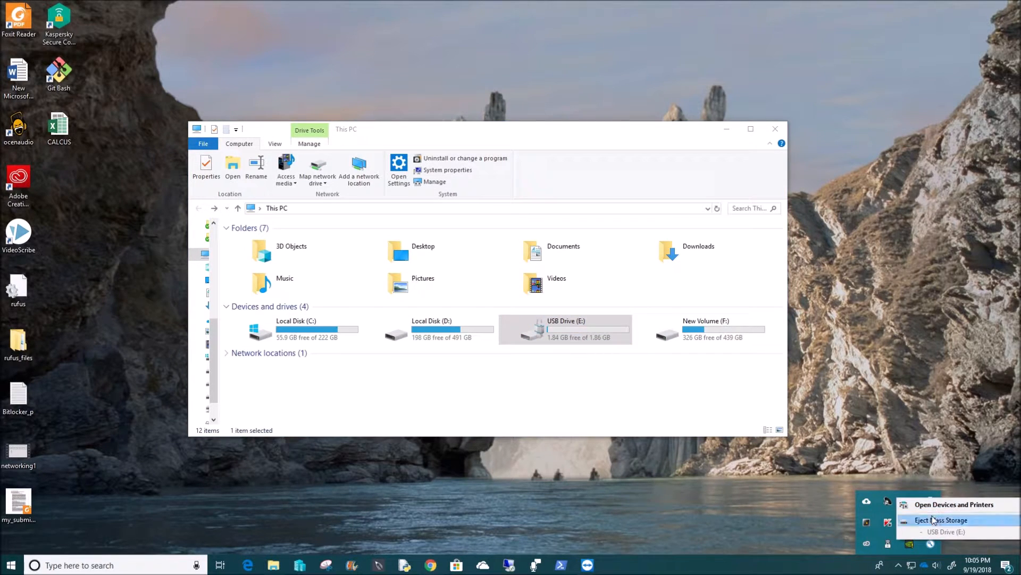
{"action": "left_click", "coordinate": [926, 520]}
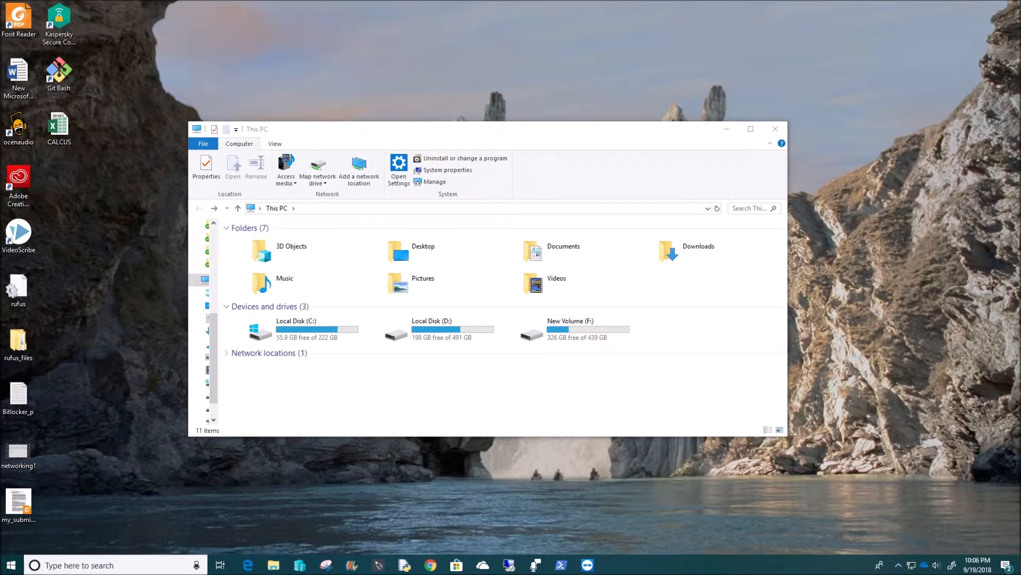
{"action": "left_click", "coordinate": [588, 565]}
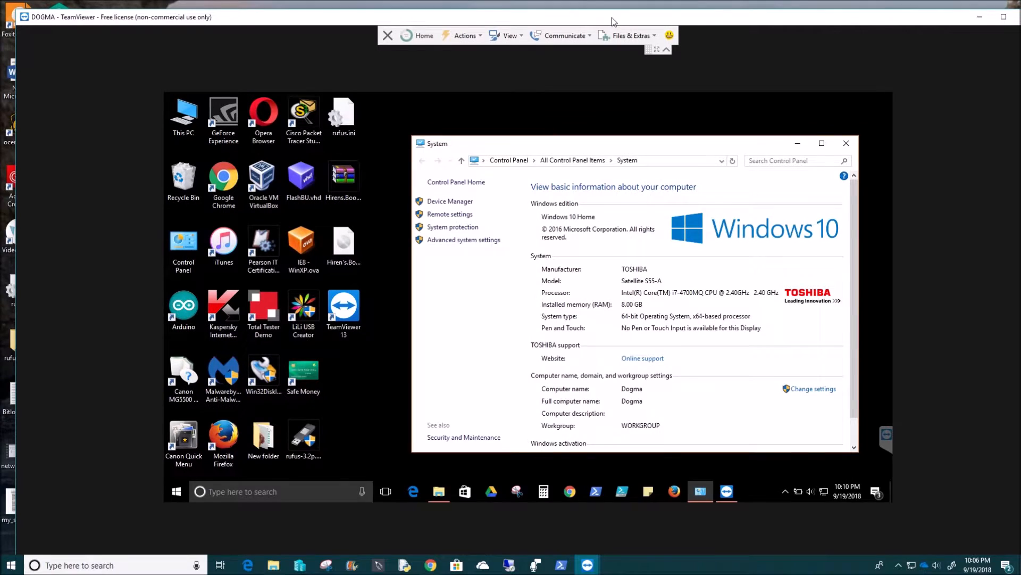
Maximise the TeamViewer window and close the remote PC's System window.
{"action": "double_click", "coordinate": [608, 21]}
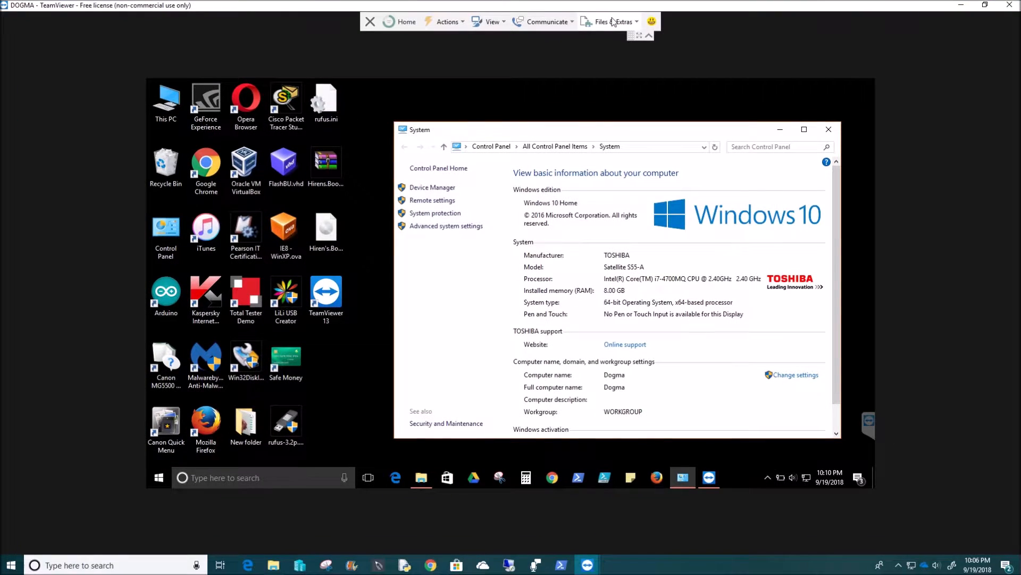
{"action": "left_click", "coordinate": [464, 228]}
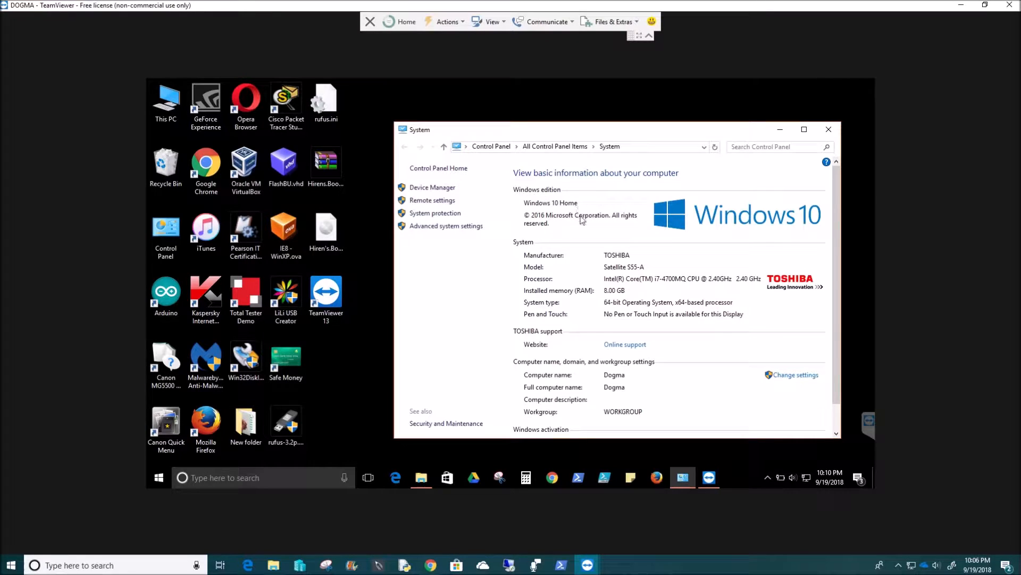
{"action": "left_click", "coordinate": [828, 130]}
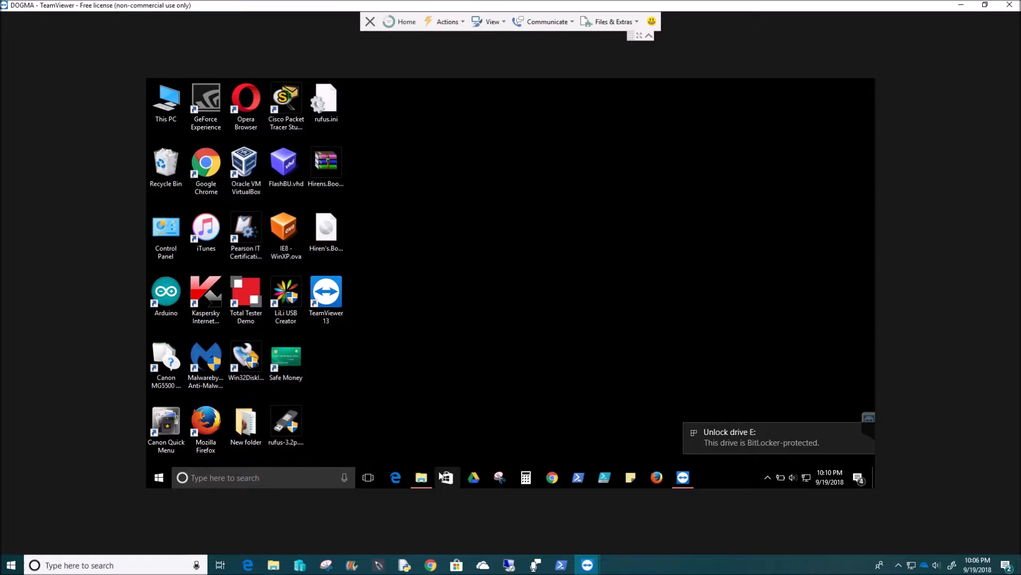
On the remote PC, open drive E: in File Explorer and enter the BitLocker drive password.
{"action": "left_click", "coordinate": [421, 478]}
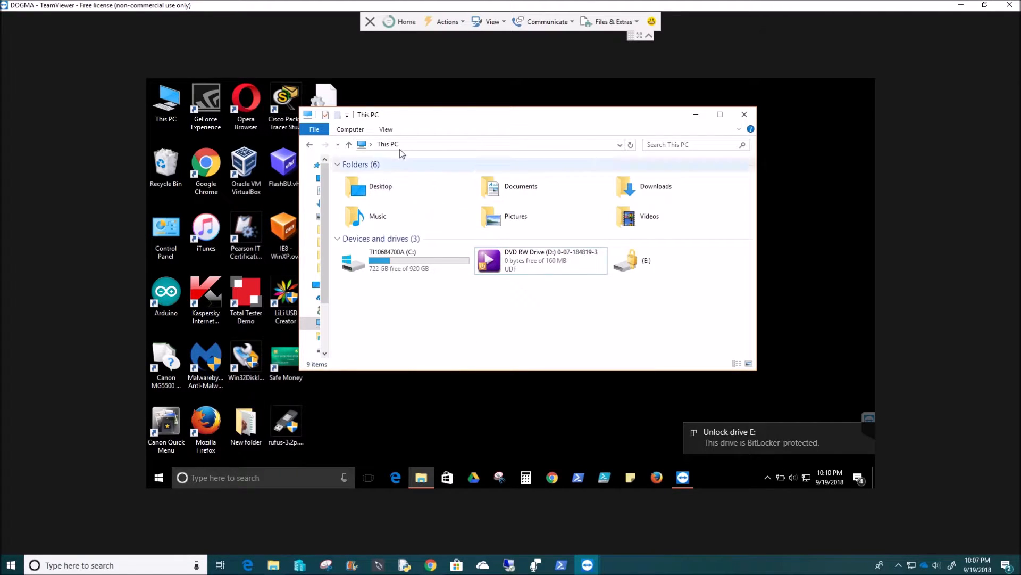
{"action": "double_click", "coordinate": [640, 261]}
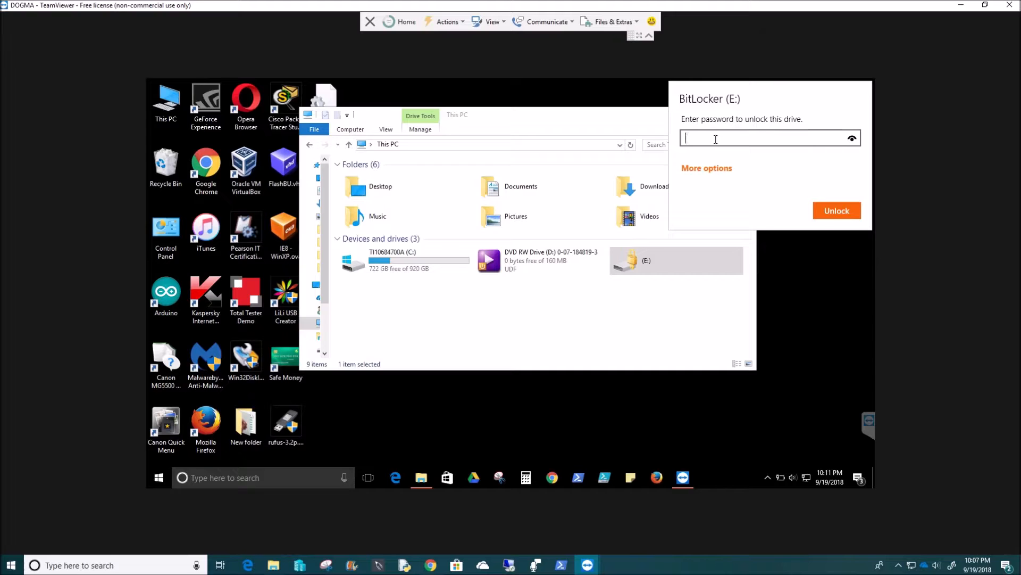
{"action": "type", "text": "•••••••••••"}
Reveal the typed password, clear it, and re-enter the drive password in the unlock prompt.
{"action": "left_click", "coordinate": [852, 138]}
{"action": "left_click_drag", "start_coordinate": [754, 140], "coordinate": [682, 141]}
{"action": "key", "text": "BackSpace"}
{"action": "type", "text": "Password123"}
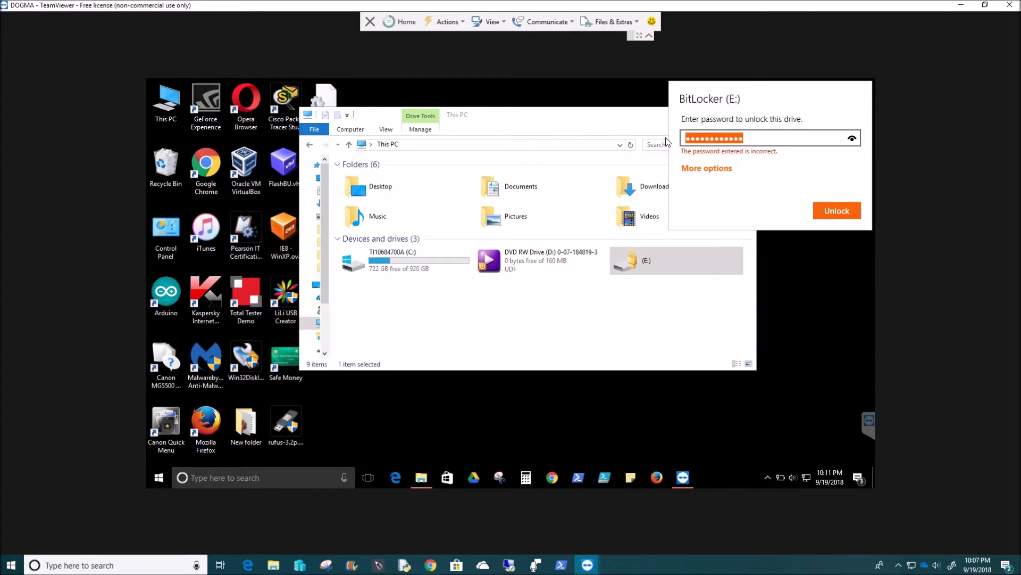
Clear the rejected password and unlock drive (E:) with the correct BitLocker password.
{"action": "key", "text": "BackSpace"}
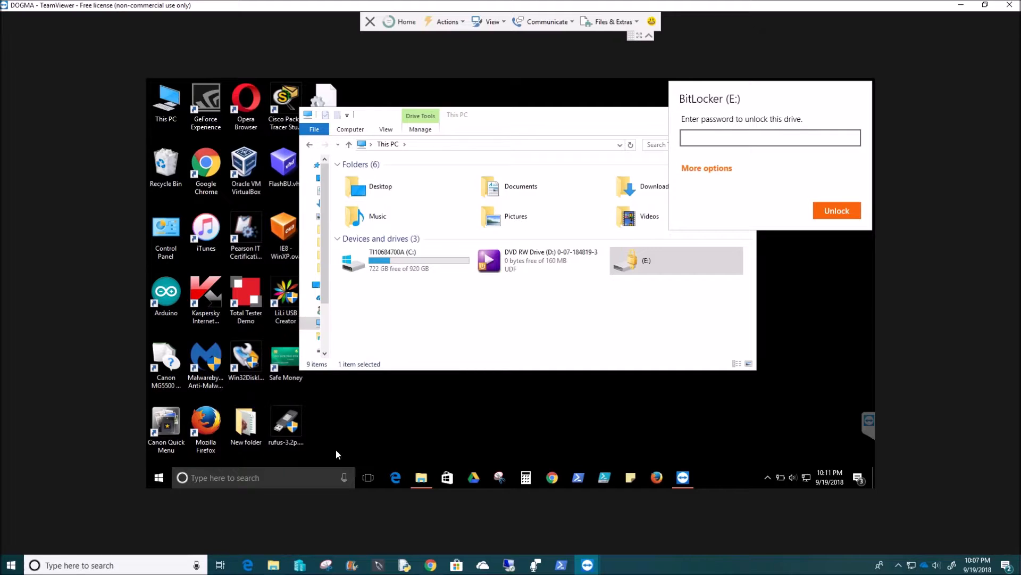
{"action": "left_click", "coordinate": [287, 473]}
{"action": "type", "text": "a"}
{"action": "key", "text": "BackSpace"}
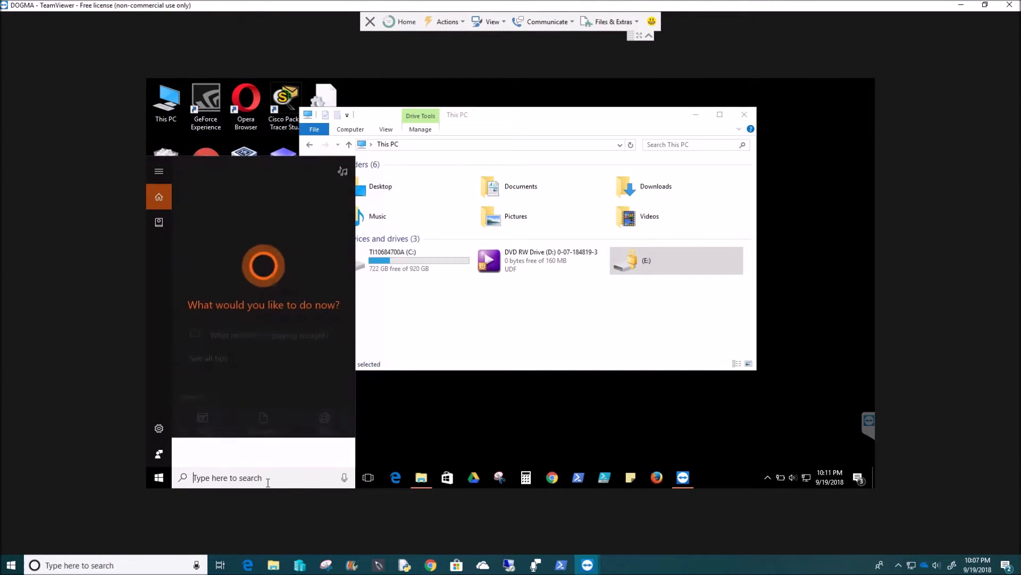
{"action": "left_click", "coordinate": [667, 266]}
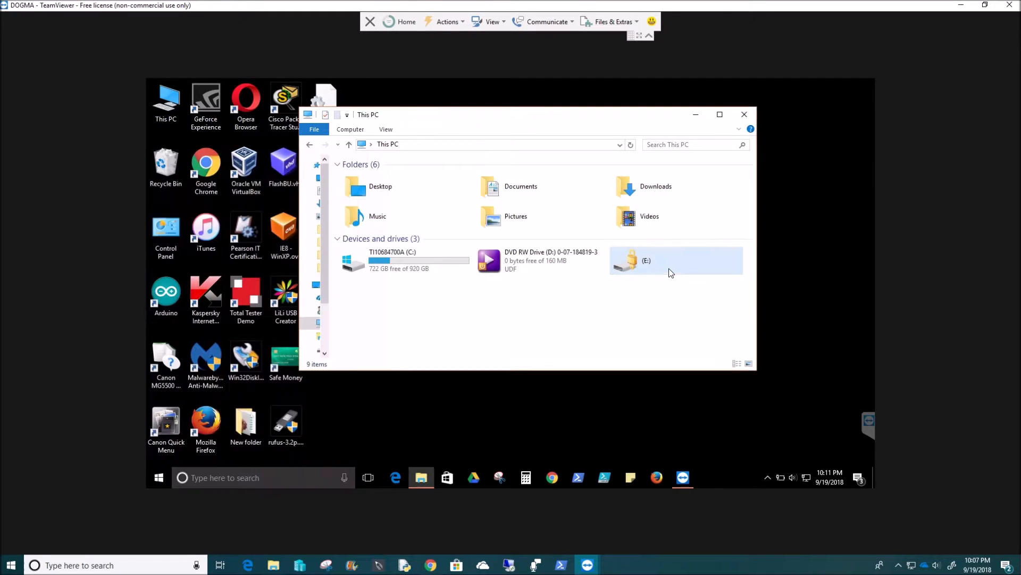
{"action": "double_click", "coordinate": [666, 264]}
{"action": "type", "text": "***********"}
{"action": "left_click", "coordinate": [824, 210]}
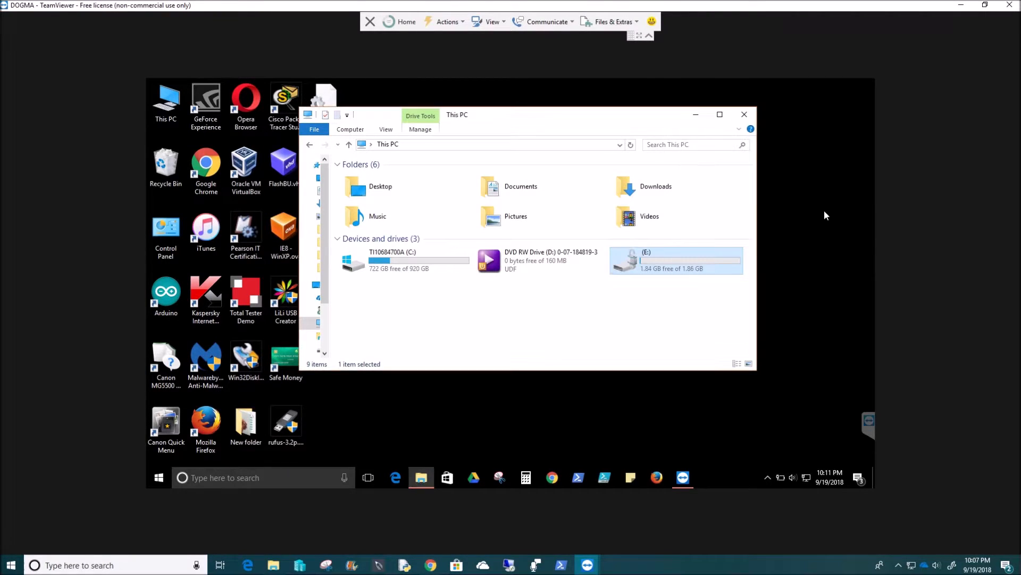
Open drive (E:) and read New Text Document.txt and Folder1's File2.txt.
{"action": "double_click", "coordinate": [685, 266]}
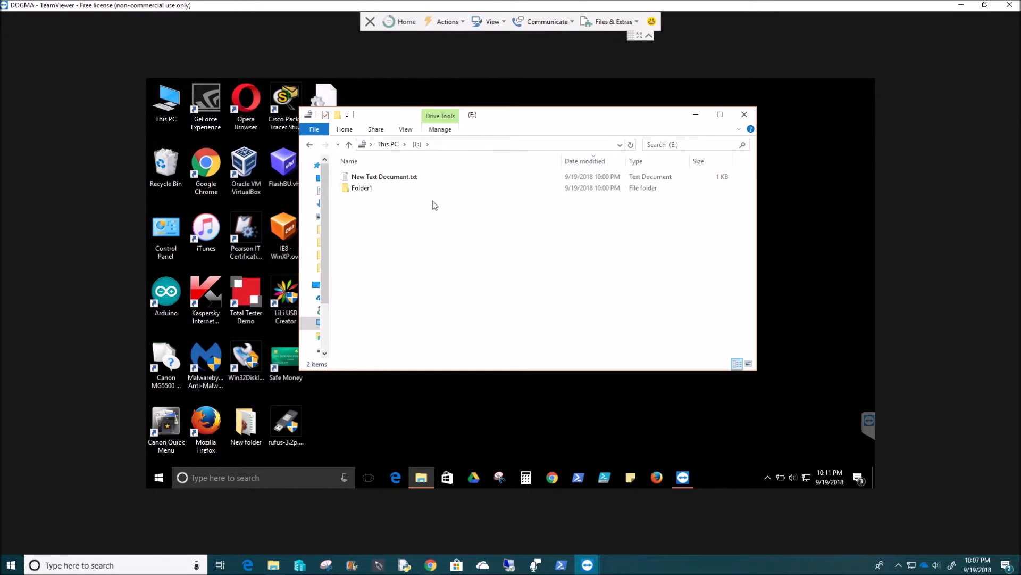
{"action": "double_click", "coordinate": [369, 177]}
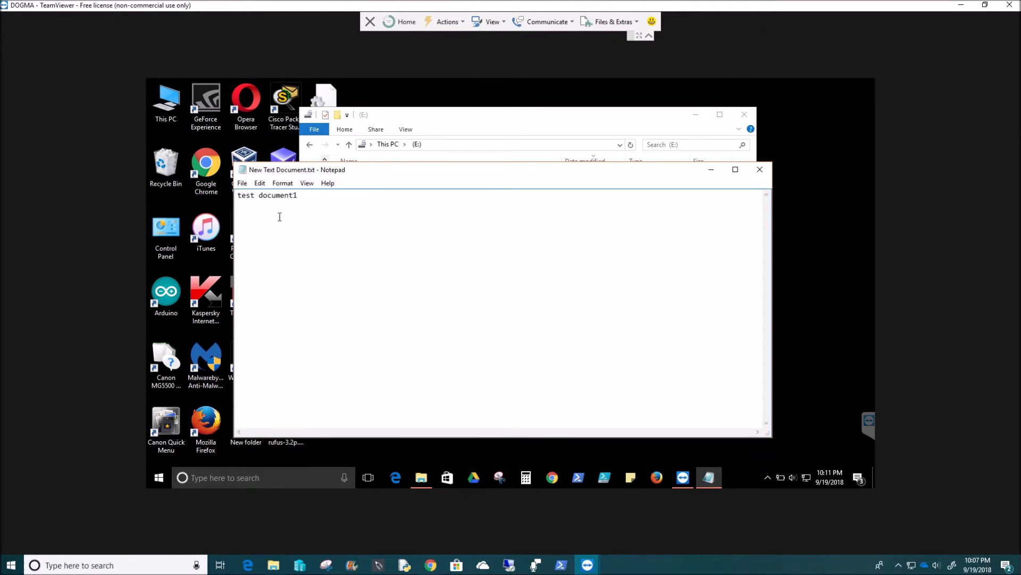
{"action": "left_click", "coordinate": [760, 169]}
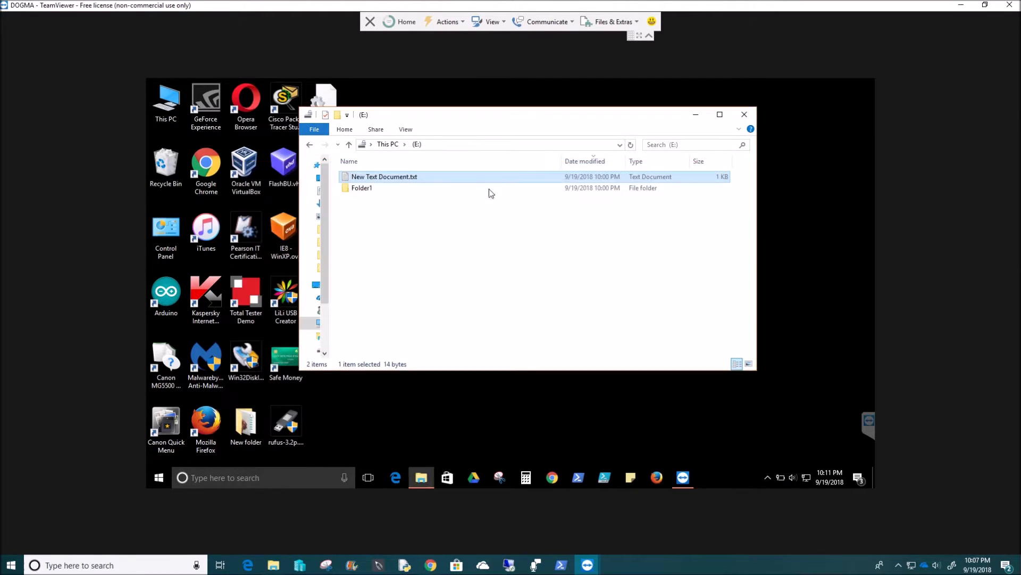
{"action": "double_click", "coordinate": [373, 189]}
{"action": "double_click", "coordinate": [364, 176]}
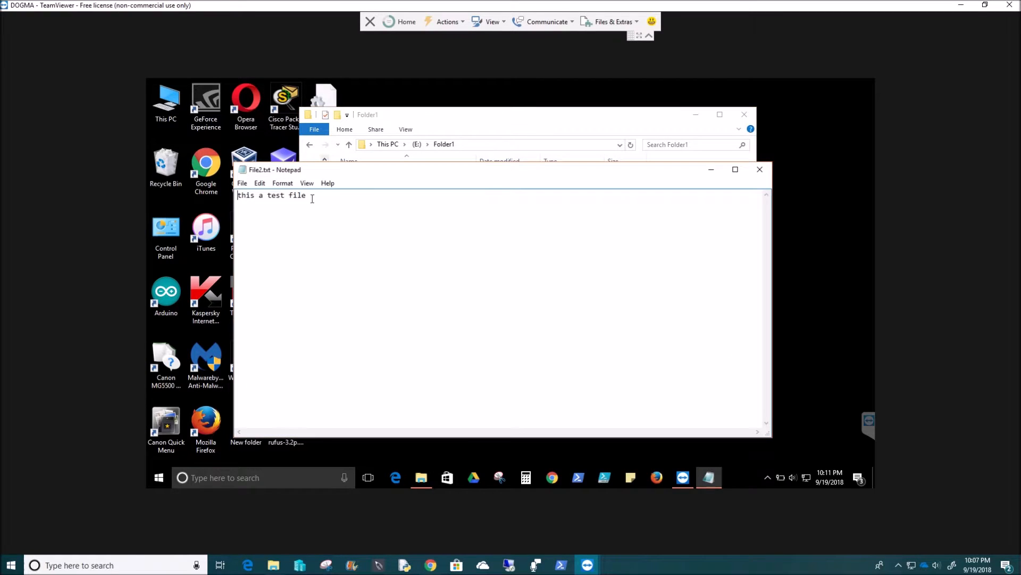
{"action": "left_click", "coordinate": [759, 169]}
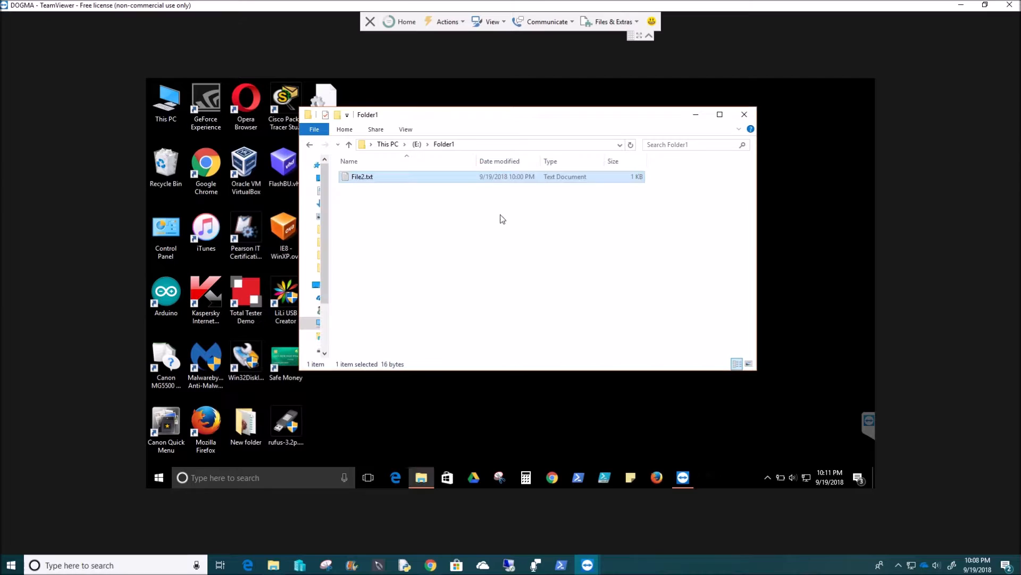
{"action": "left_click", "coordinate": [309, 146]}
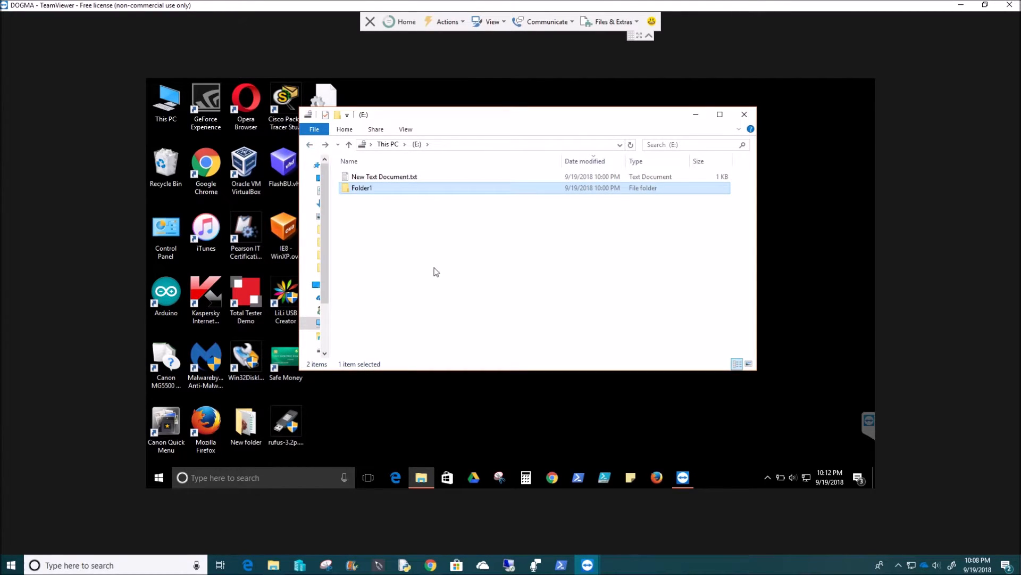
Create an empty text file named newfile.txt on (E:) and return to This PC.
{"action": "right_click", "coordinate": [439, 241]}
{"action": "mouse_move", "coordinate": [519, 359]}
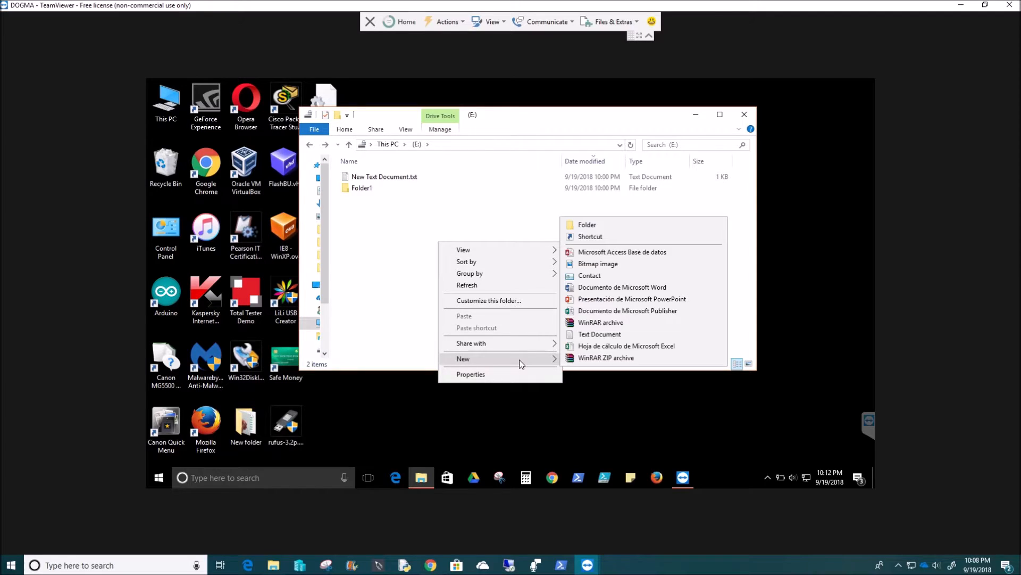
{"action": "left_click", "coordinate": [589, 338]}
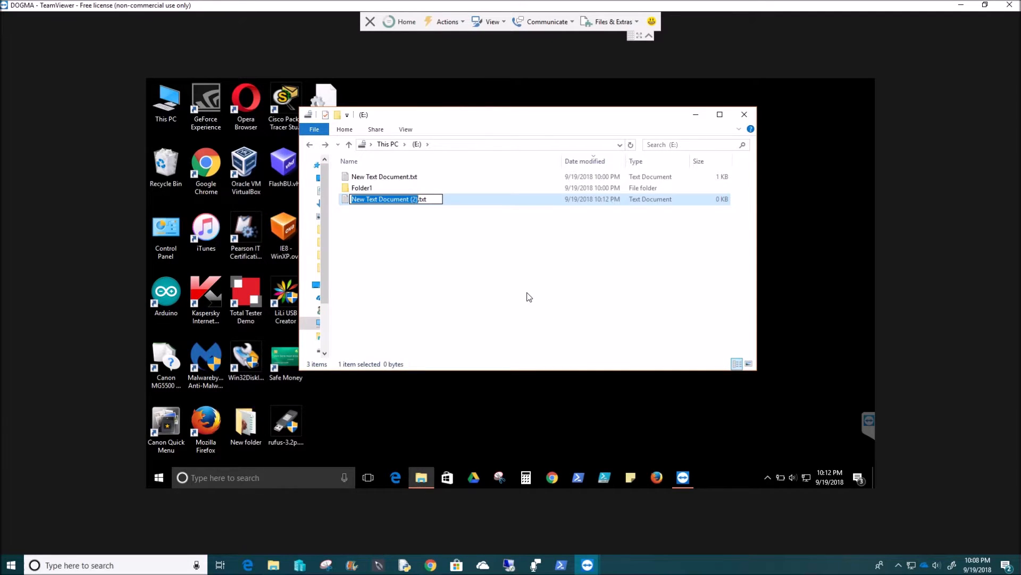
{"action": "type", "text": "newfile"}
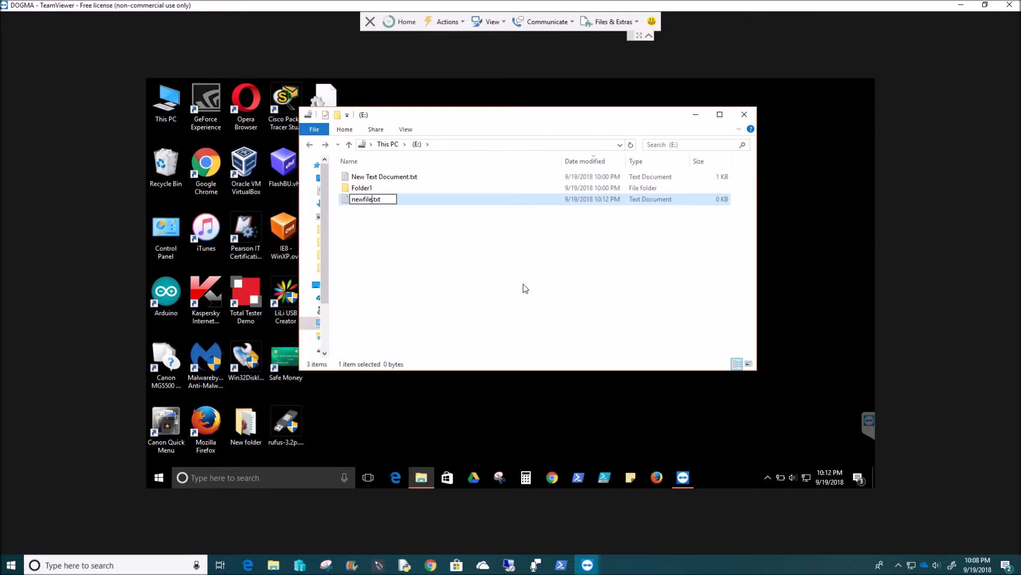
{"action": "left_click", "coordinate": [506, 266]}
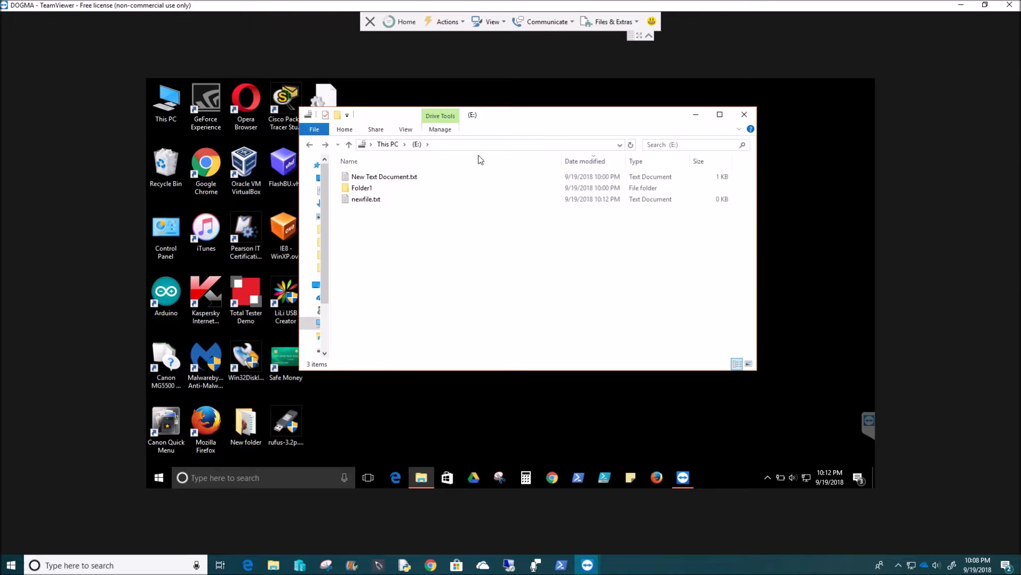
{"action": "left_click", "coordinate": [310, 145]}
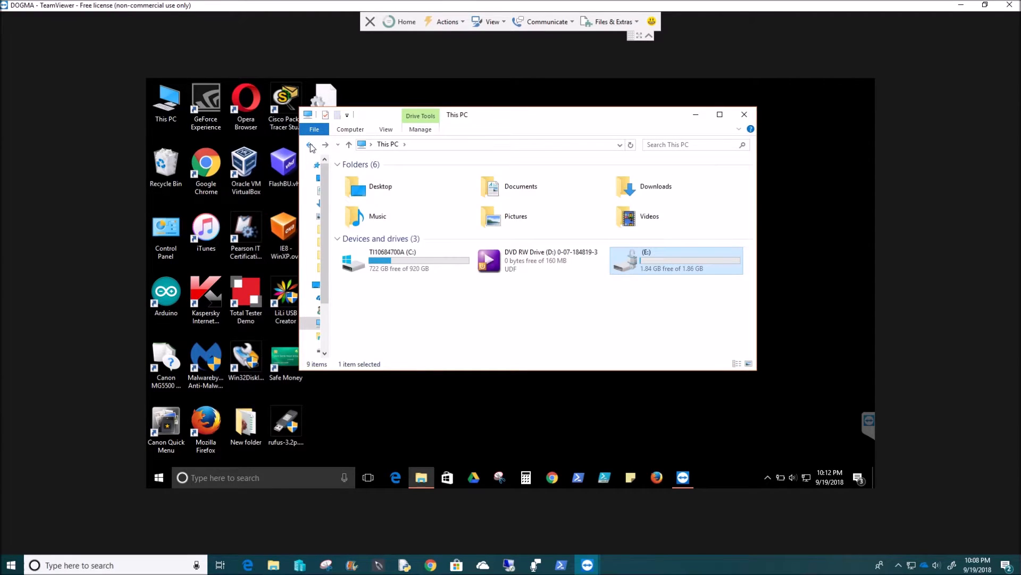
Open the Format dialog for the 1.86 GB E: drive, showing NTFS and Quick Format.
{"action": "right_click", "coordinate": [411, 267]}
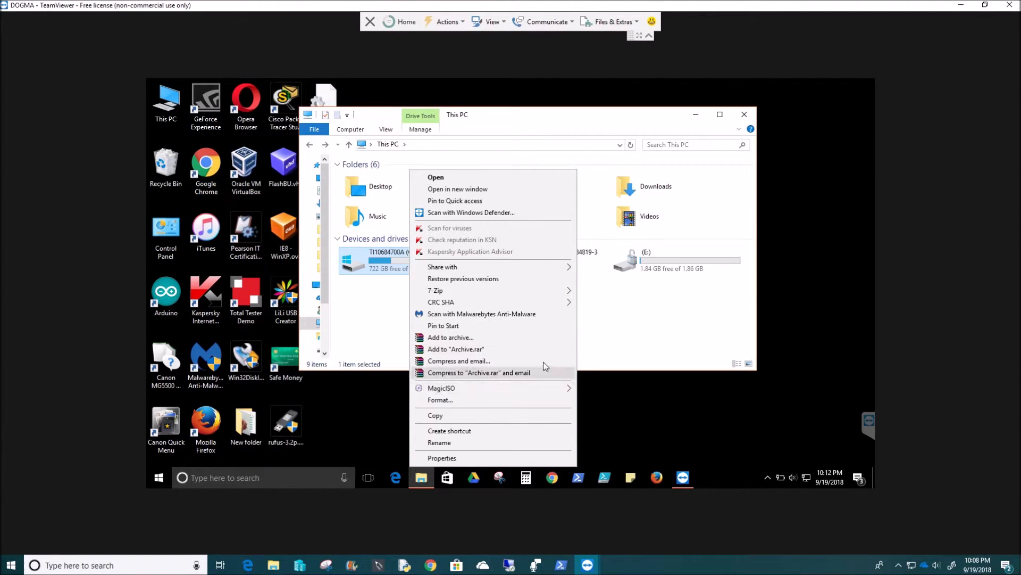
{"action": "left_click", "coordinate": [612, 325]}
{"action": "left_click", "coordinate": [654, 261]}
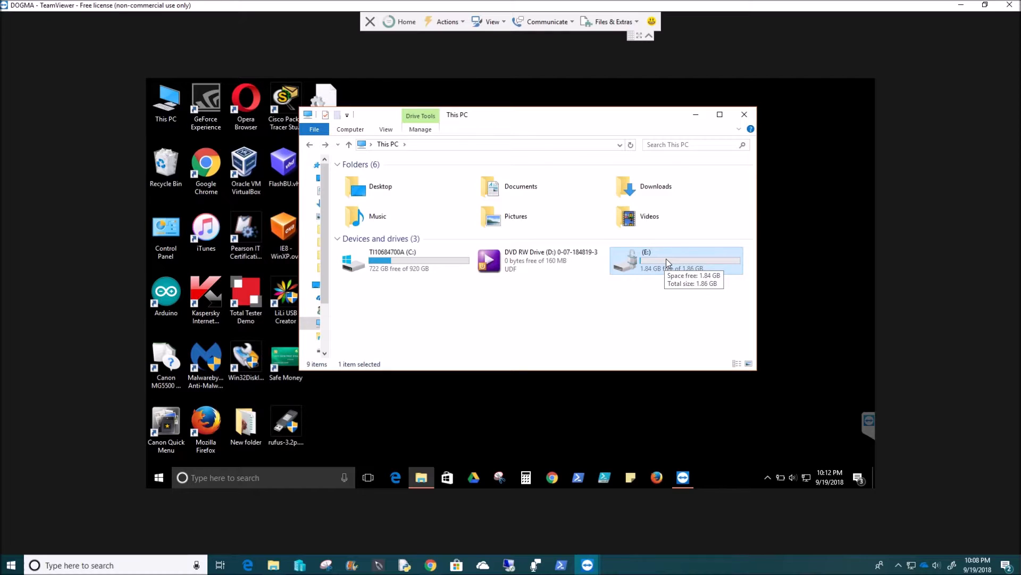
{"action": "right_click", "coordinate": [666, 259]}
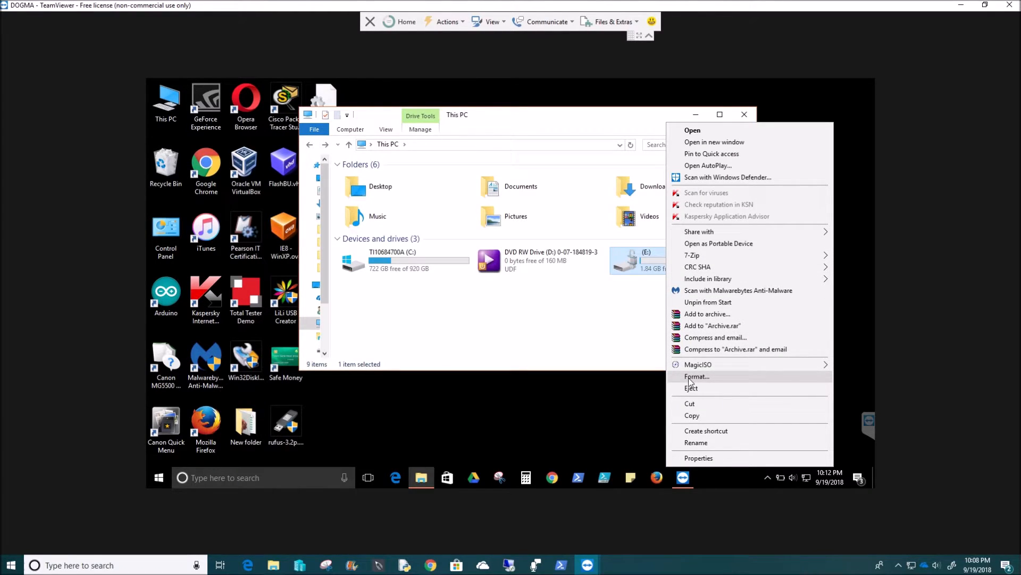
{"action": "left_click", "coordinate": [620, 287]}
{"action": "double_click", "coordinate": [662, 254]}
{"action": "left_click", "coordinate": [311, 144]}
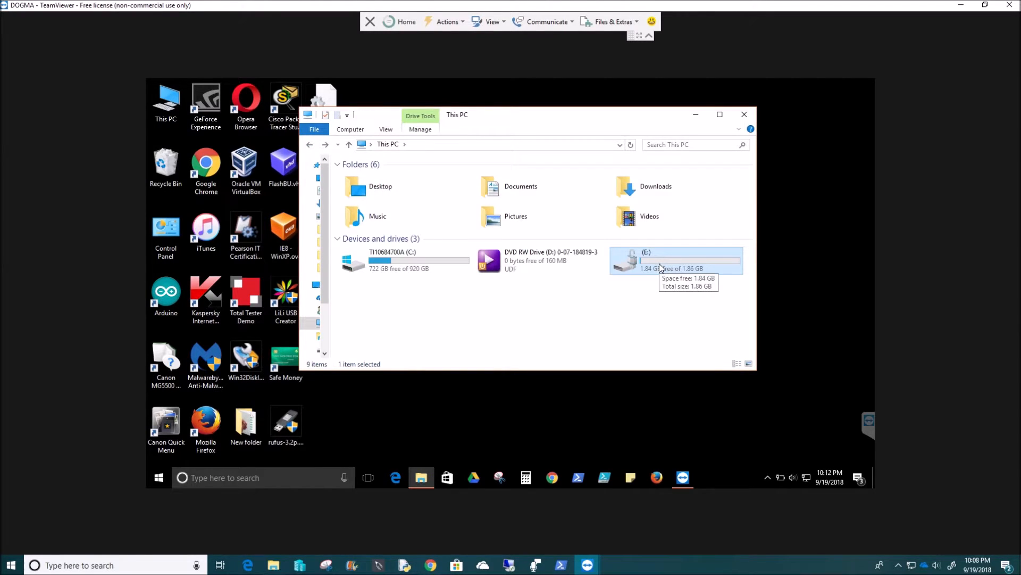
{"action": "right_click", "coordinate": [660, 264]}
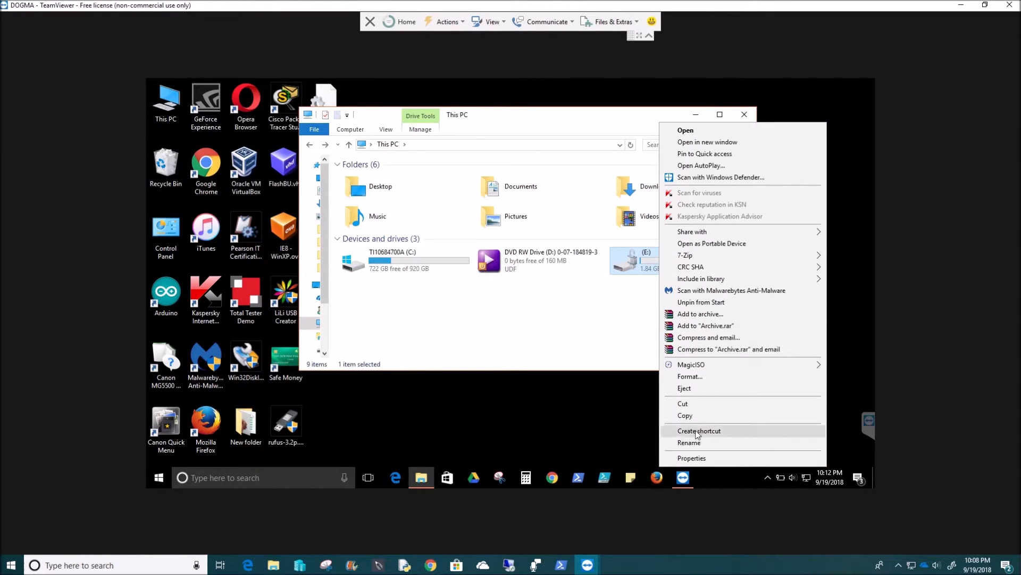
{"action": "left_click", "coordinate": [614, 299]}
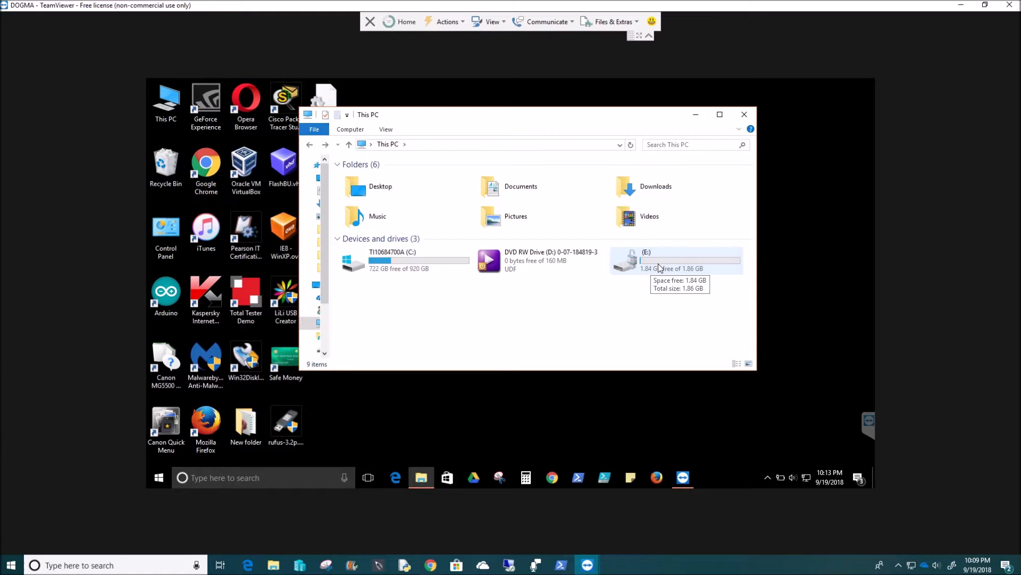
{"action": "right_click", "coordinate": [659, 264]}
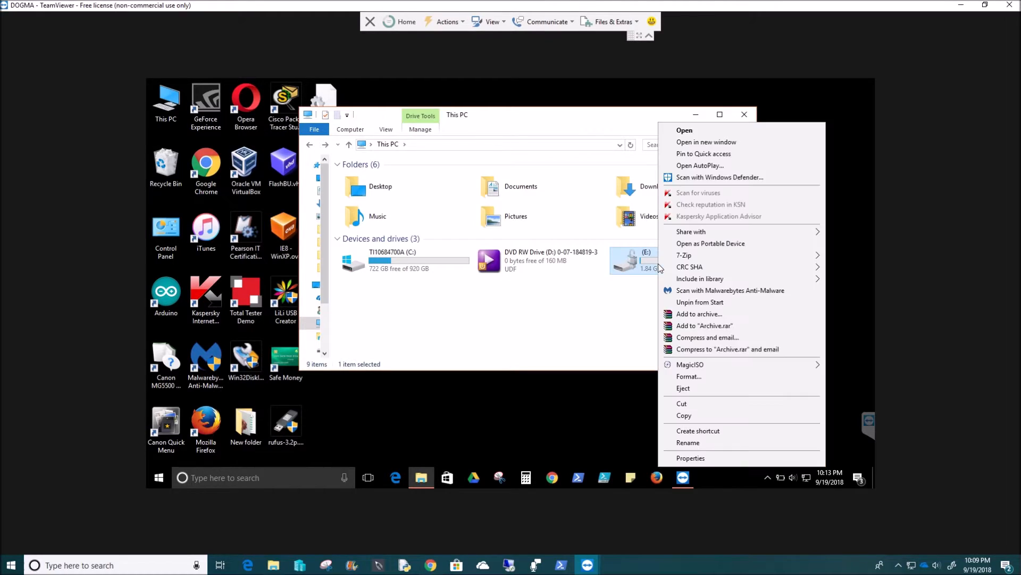
{"action": "left_click", "coordinate": [688, 377]}
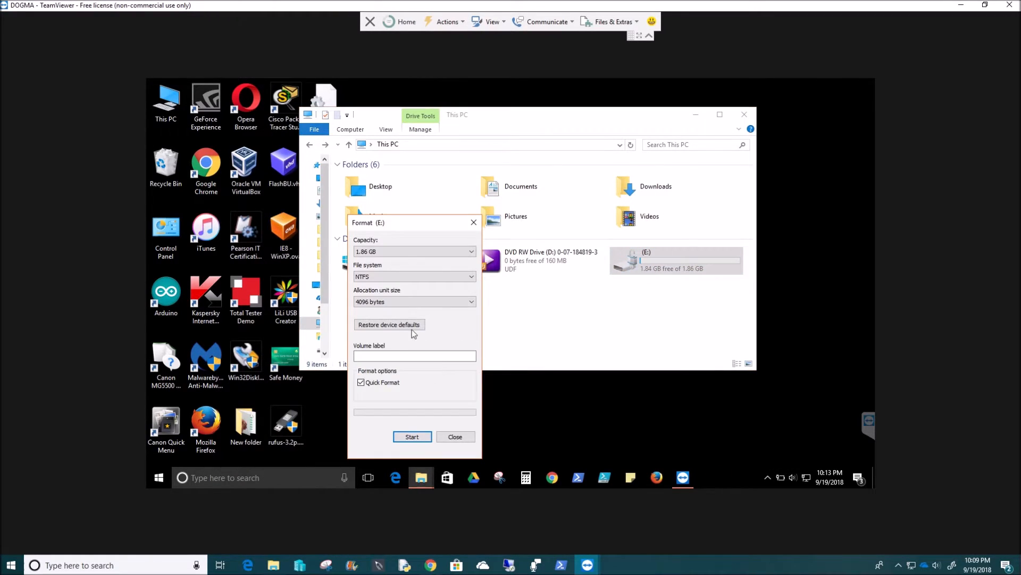
Switch the Format dialog's file system from NTFS to FAT32, then close the dialog.
{"action": "left_click", "coordinate": [407, 276]}
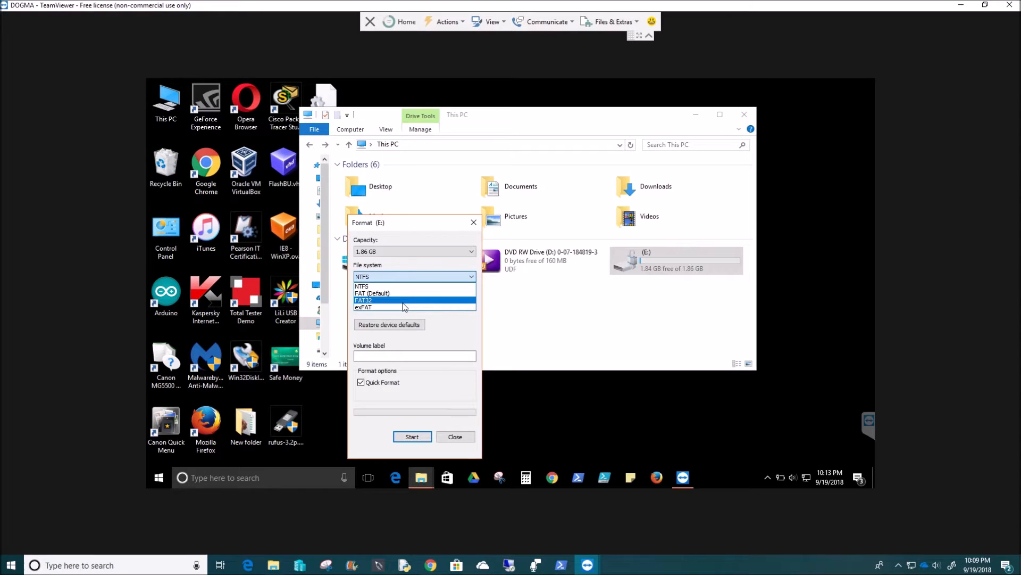
{"action": "left_click", "coordinate": [407, 287]}
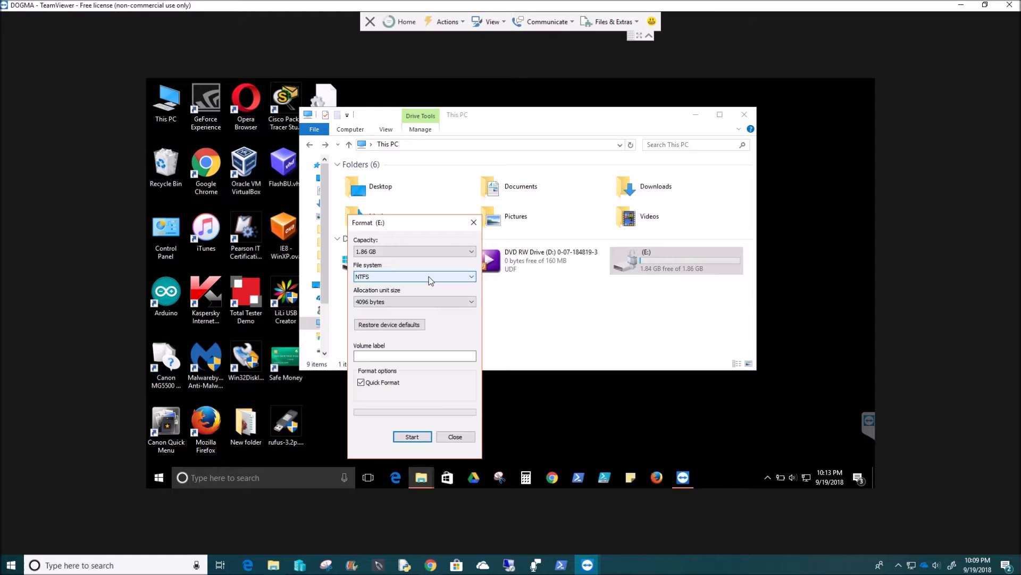
{"action": "left_click", "coordinate": [430, 277]}
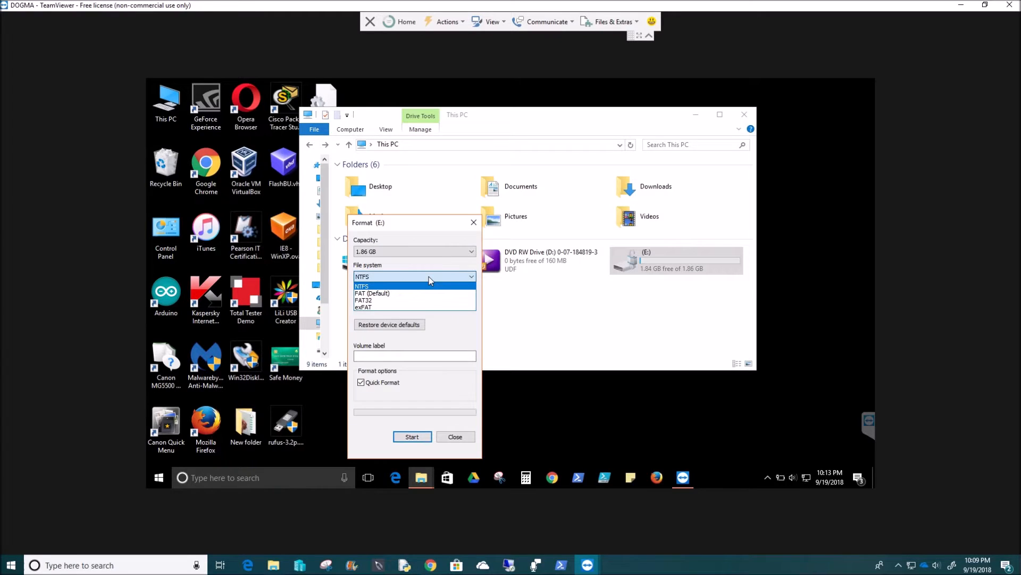
{"action": "left_click", "coordinate": [425, 301]}
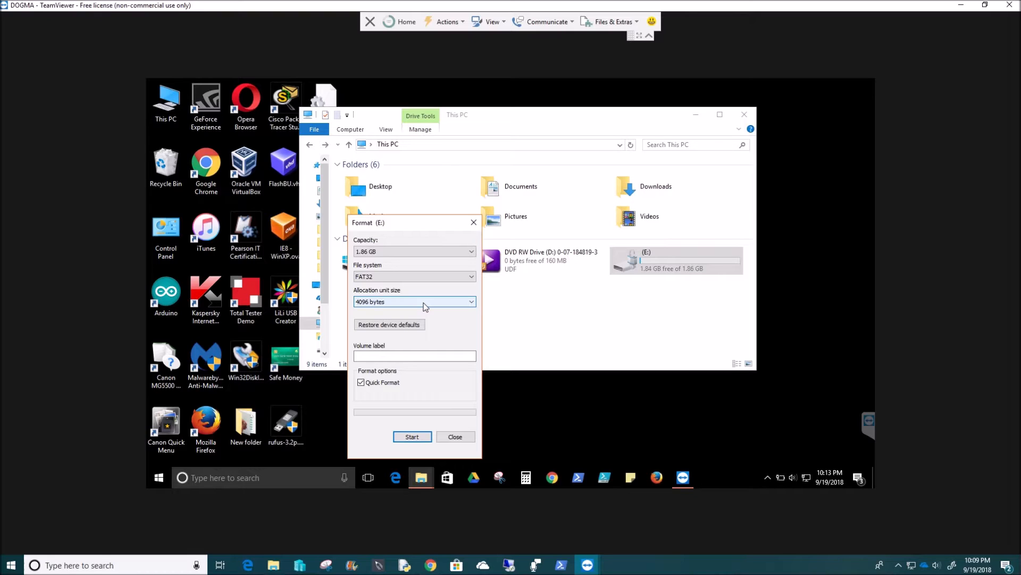
{"action": "left_click", "coordinate": [463, 277]}
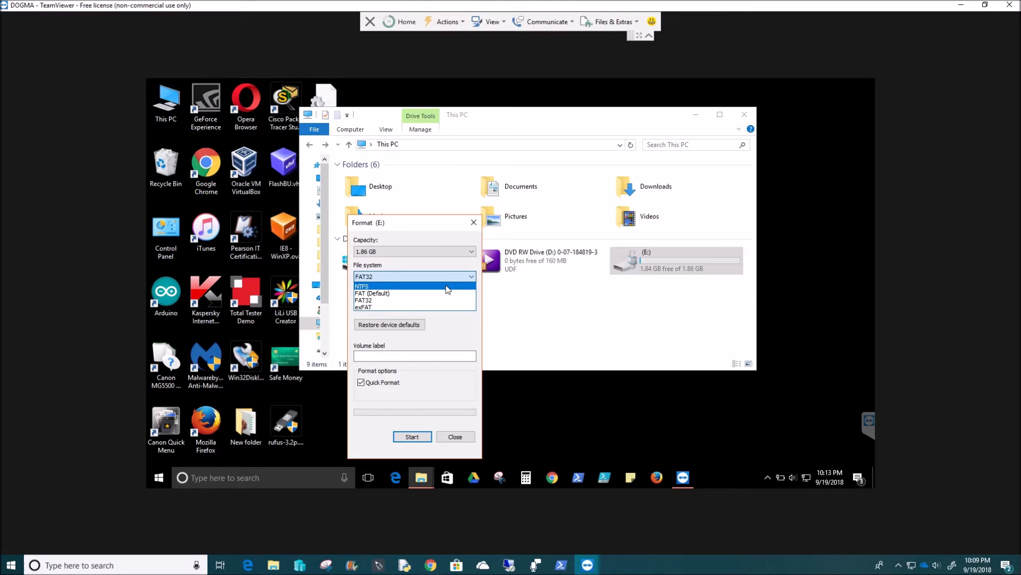
{"action": "left_click", "coordinate": [439, 277]}
{"action": "left_click", "coordinate": [471, 225]}
{"action": "left_click", "coordinate": [472, 223]}
Reopen drive E:'s Format dialog, choose FAT32 and set the volume label to USB.
{"action": "right_click", "coordinate": [633, 263]}
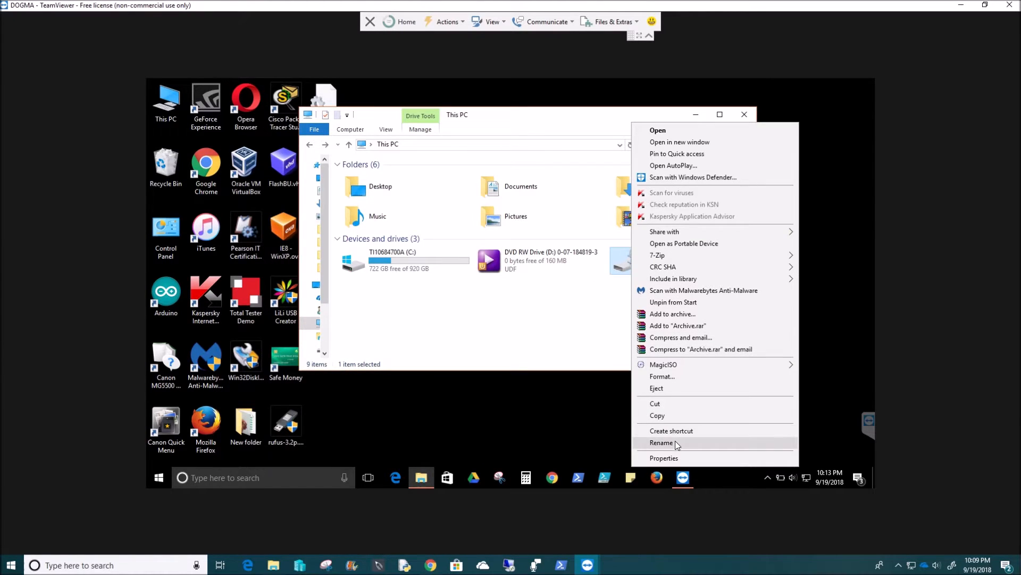
{"action": "left_click", "coordinate": [669, 378]}
{"action": "left_click_drag", "start_coordinate": [424, 223], "coordinate": [521, 212]}
{"action": "left_click", "coordinate": [506, 261]}
{"action": "left_click", "coordinate": [490, 289]}
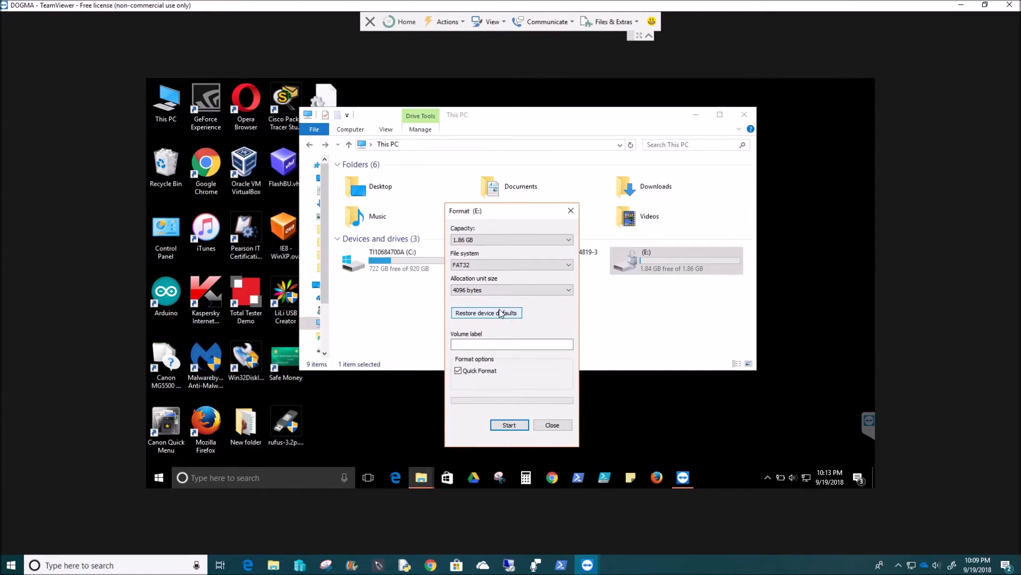
{"action": "left_click", "coordinate": [487, 345]}
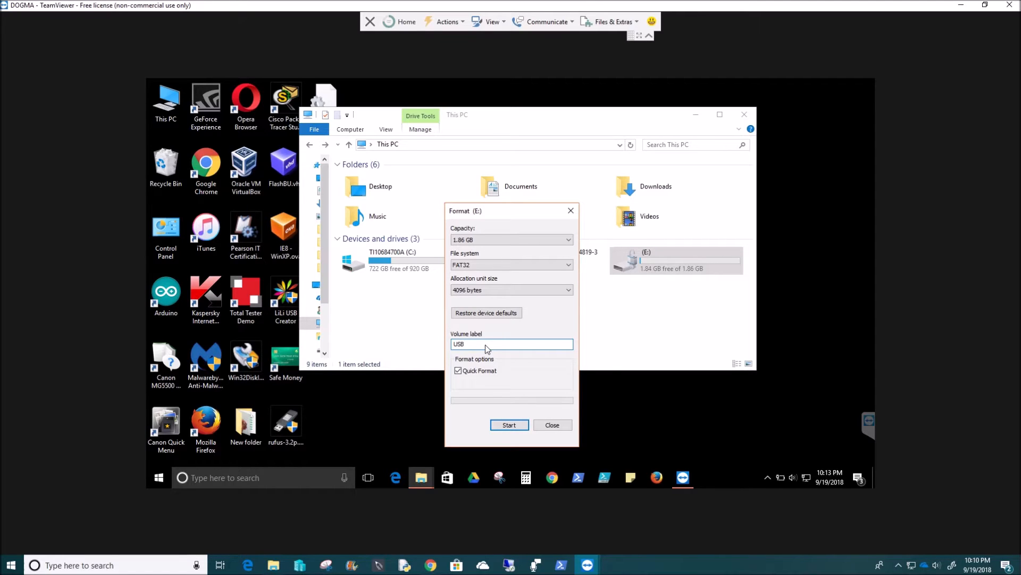
Format the drive, accept the data-erase warning, and verify USB (E:) is empty.
{"action": "left_click", "coordinate": [508, 424]}
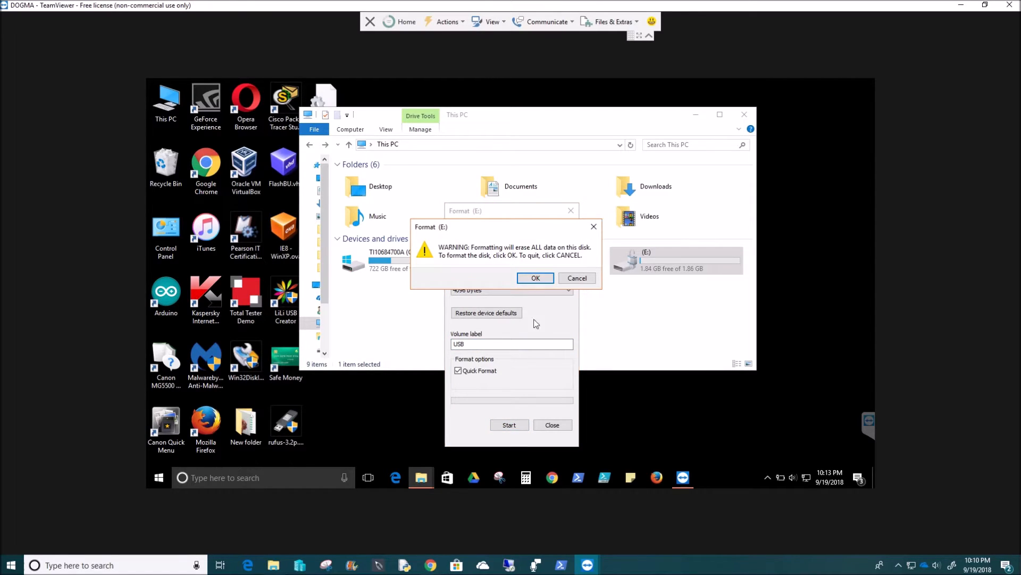
{"action": "left_click", "coordinate": [536, 277]}
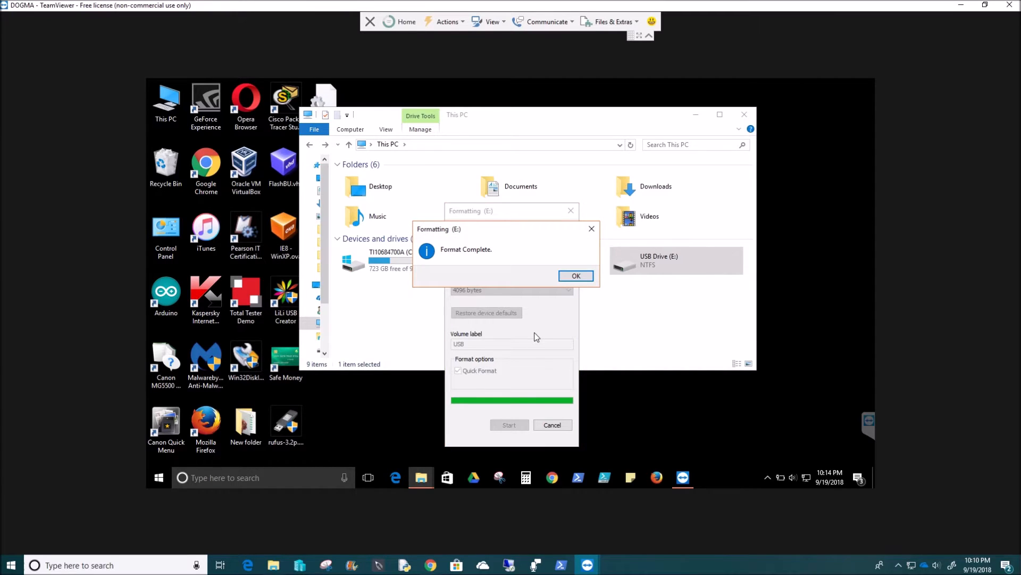
{"action": "left_click", "coordinate": [575, 276]}
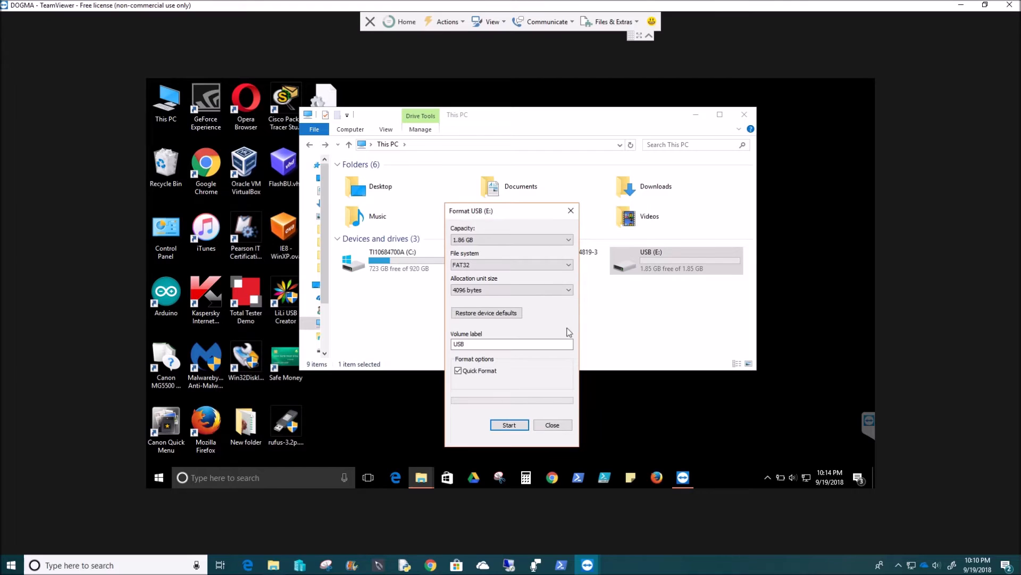
{"action": "left_click", "coordinate": [552, 425]}
{"action": "double_click", "coordinate": [645, 273]}
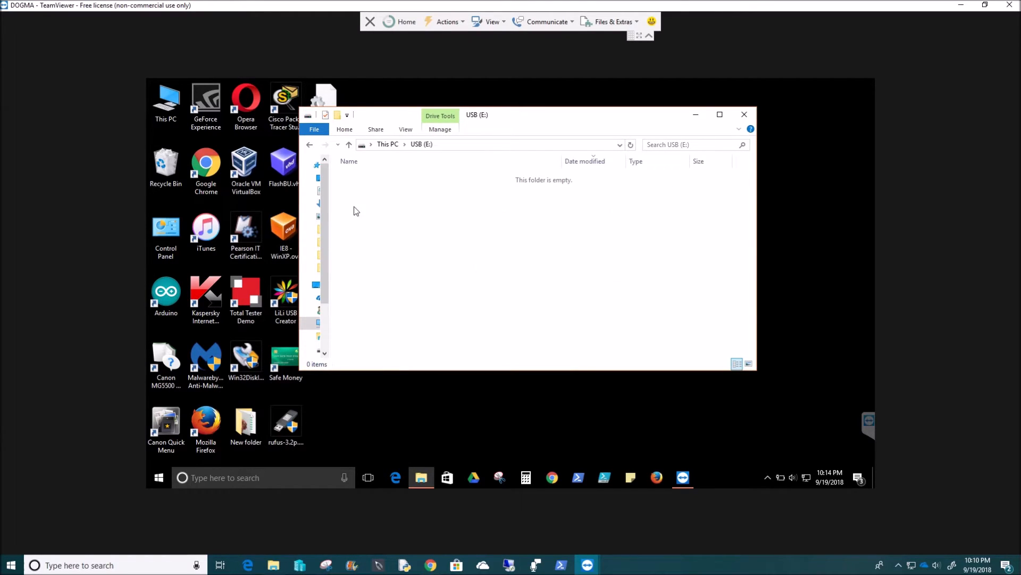
{"action": "left_click", "coordinate": [309, 145]}
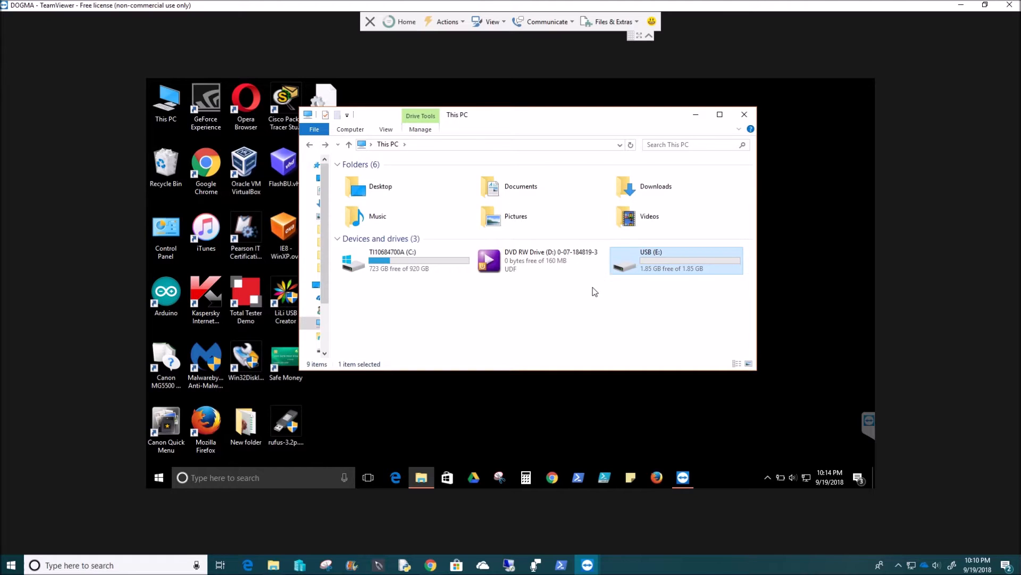
{"action": "left_click", "coordinate": [768, 478]}
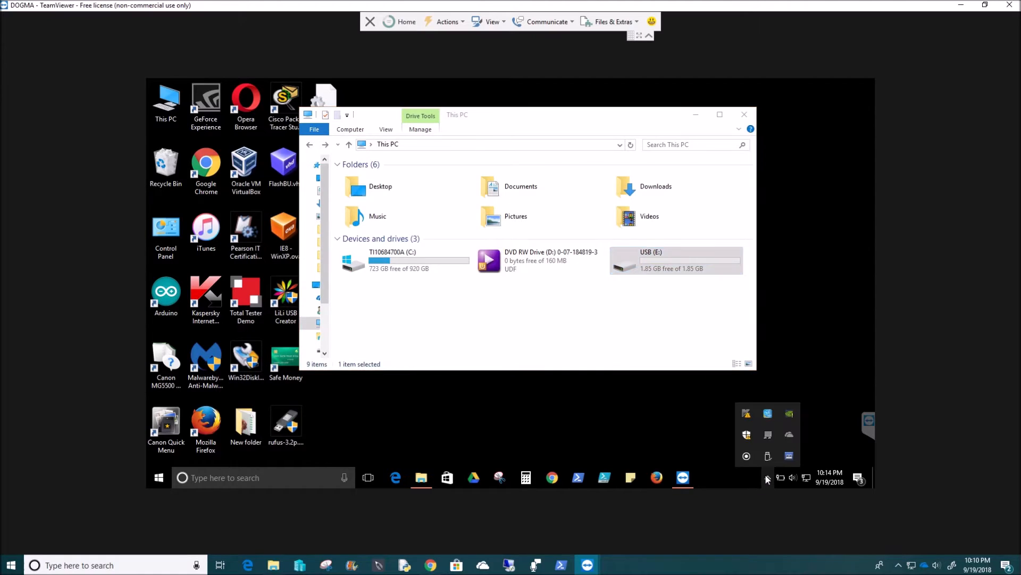
Eject the USB mass storage device from the tray, then close the This PC window.
{"action": "right_click", "coordinate": [656, 263]}
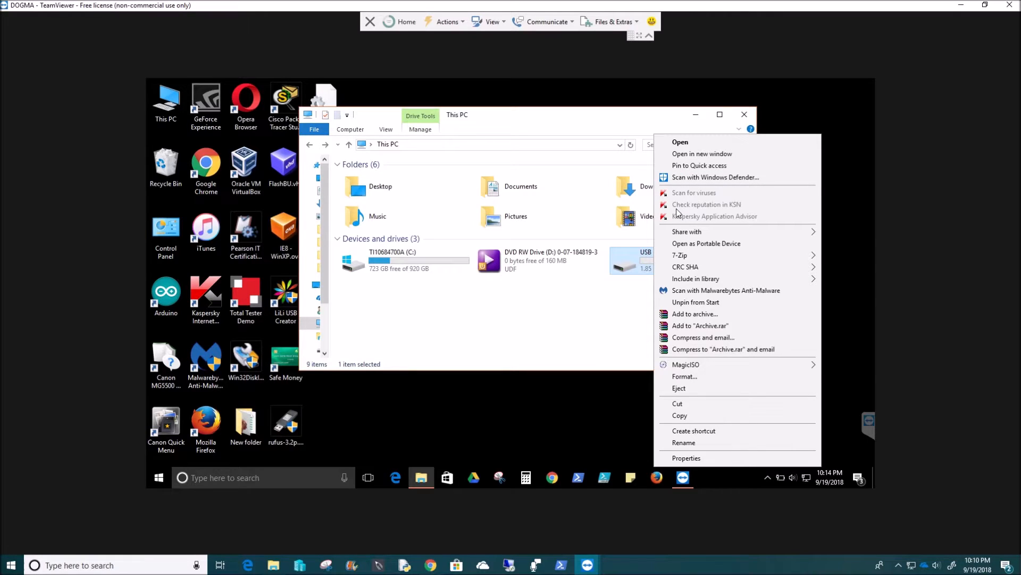
{"action": "left_click", "coordinate": [631, 305]}
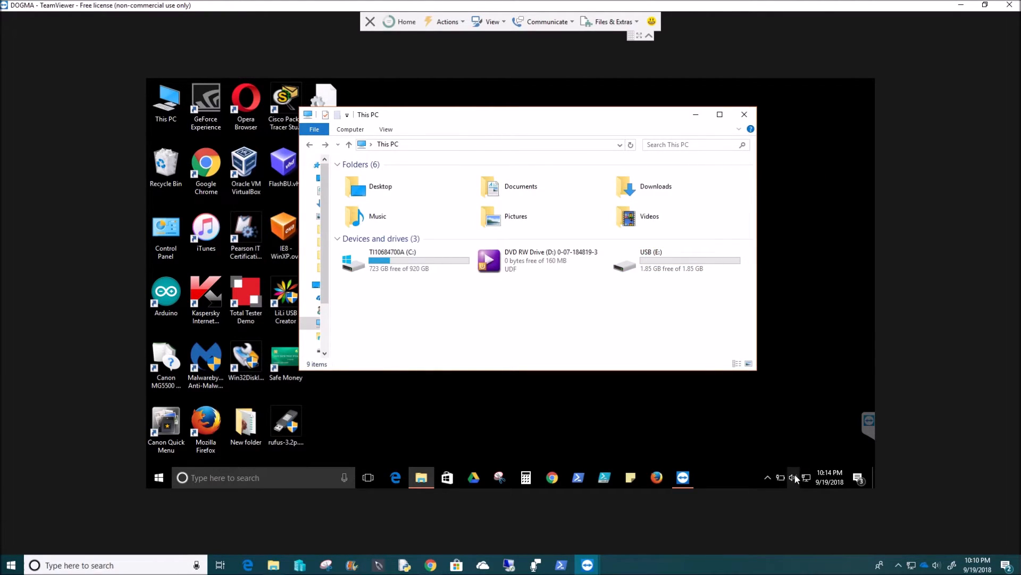
{"action": "left_click", "coordinate": [767, 479]}
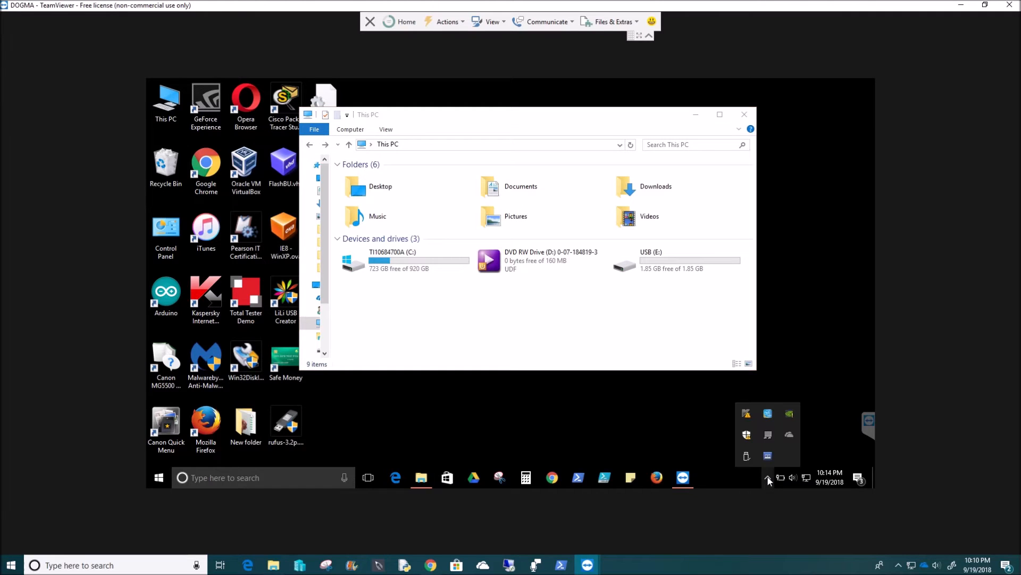
{"action": "left_click", "coordinate": [746, 456]}
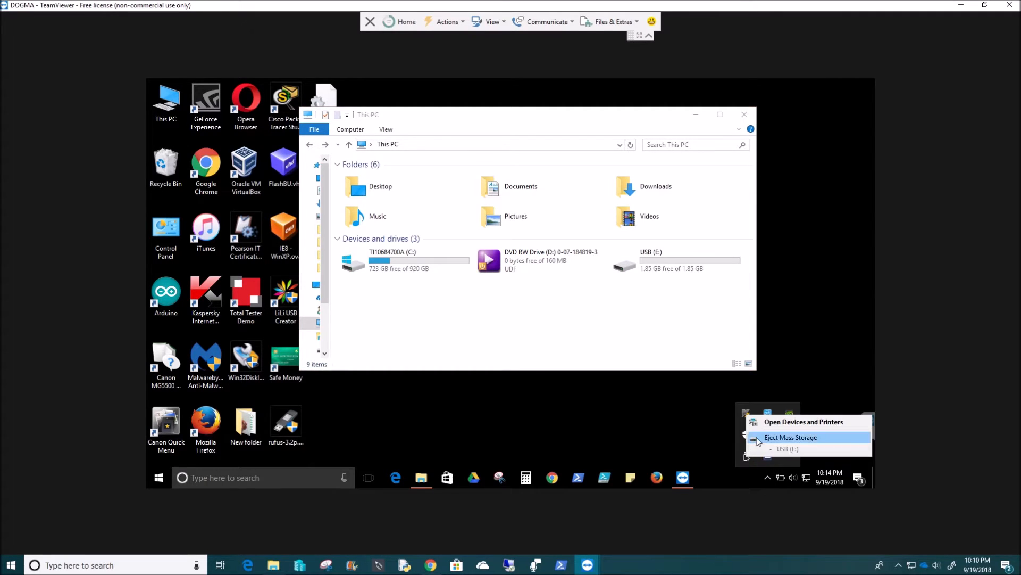
{"action": "left_click", "coordinate": [754, 437]}
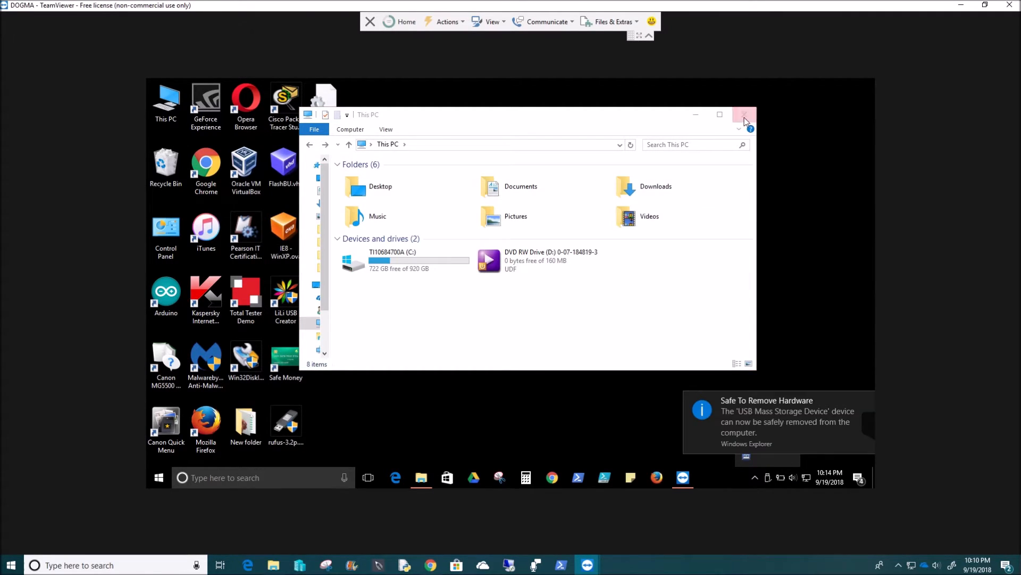
{"action": "left_click", "coordinate": [744, 115]}
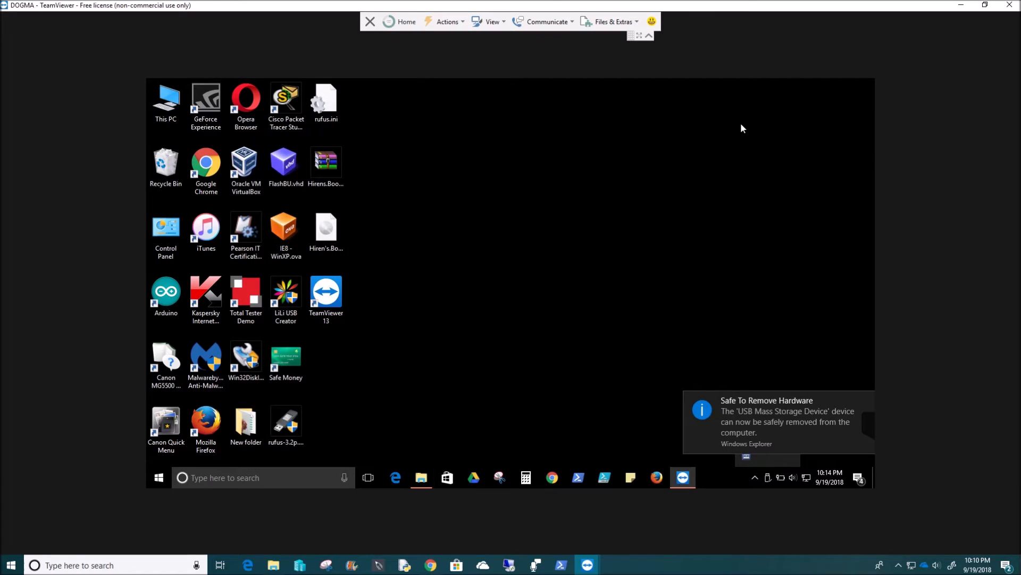
End the remote session, dismiss the sponsored-session notice, highlight the ID fields, then close TeamViewer.
{"action": "left_click", "coordinate": [1004, 10]}
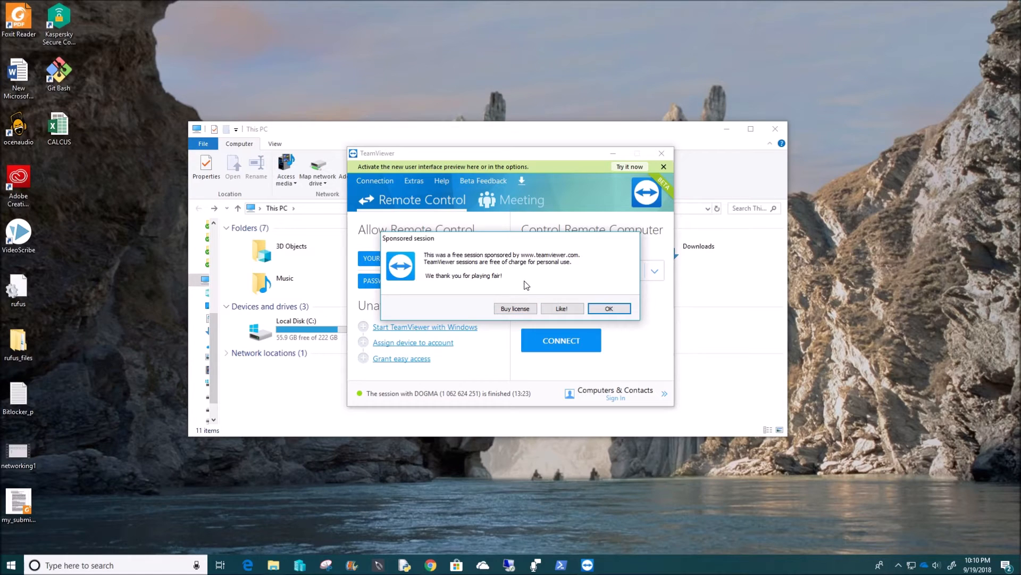
{"action": "left_click", "coordinate": [609, 309]}
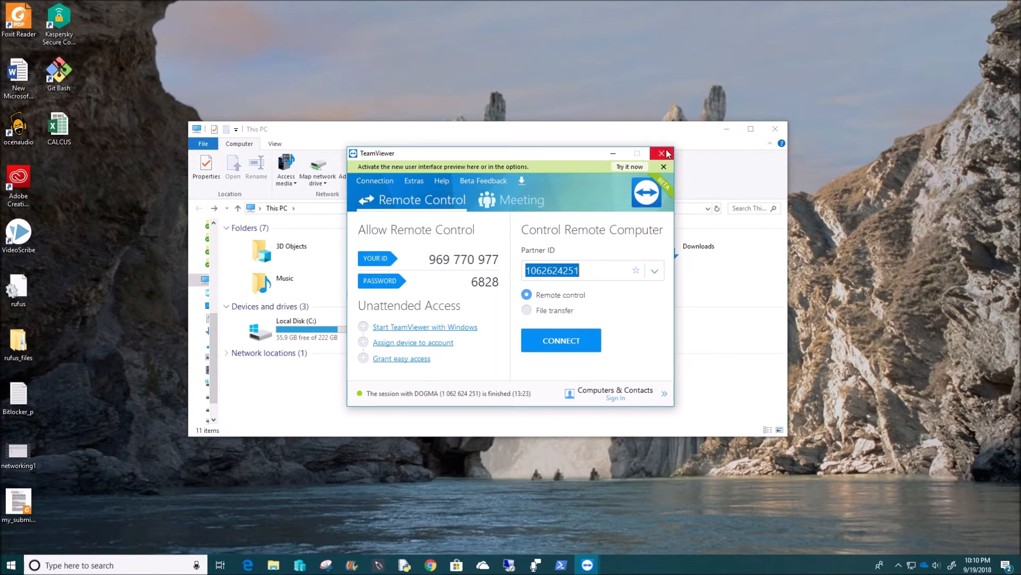
{"action": "left_click_drag", "start_coordinate": [428, 259], "coordinate": [499, 260]}
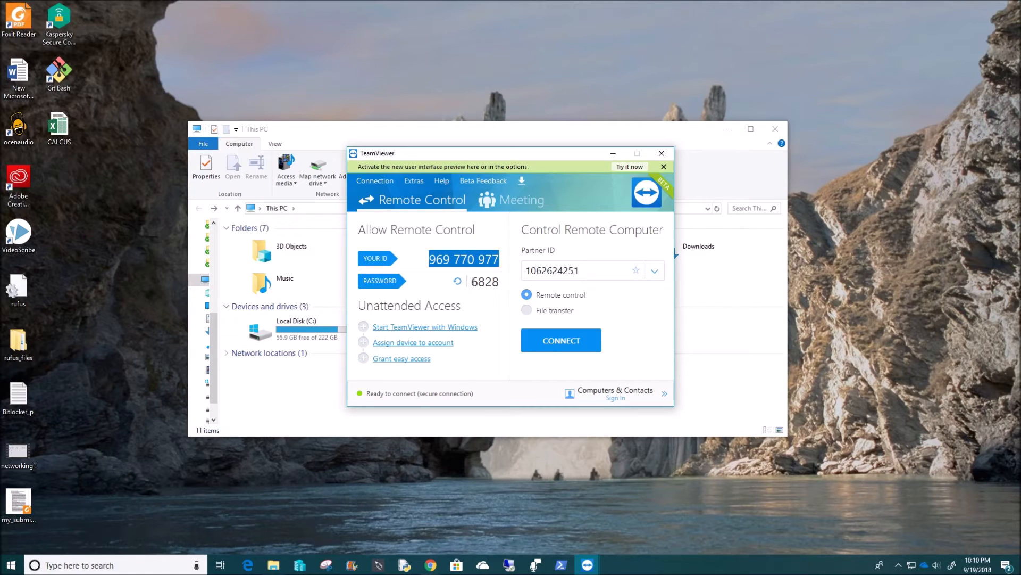
{"action": "left_click_drag", "start_coordinate": [470, 282], "coordinate": [504, 283]}
{"action": "left_click_drag", "start_coordinate": [580, 270], "coordinate": [525, 271]}
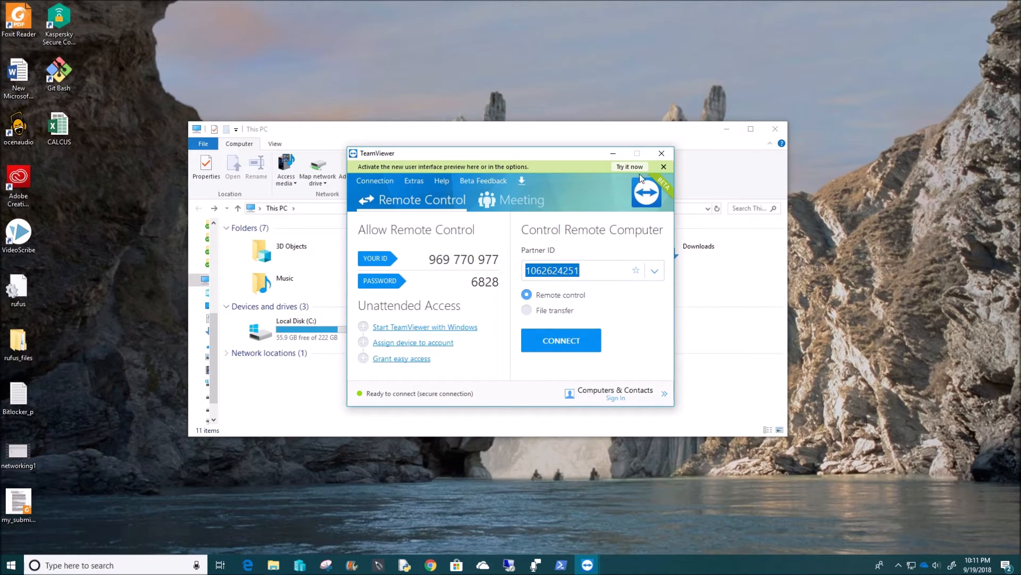
{"action": "left_click", "coordinate": [660, 154]}
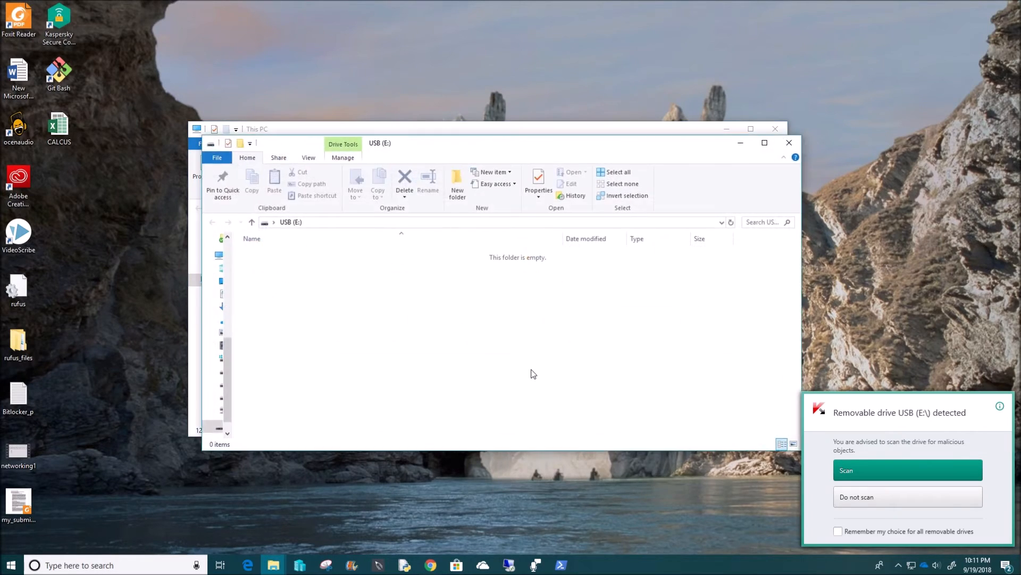
Open the empty USB (E:) drive locally and create a New Text Document on it.
{"action": "left_click", "coordinate": [789, 142]}
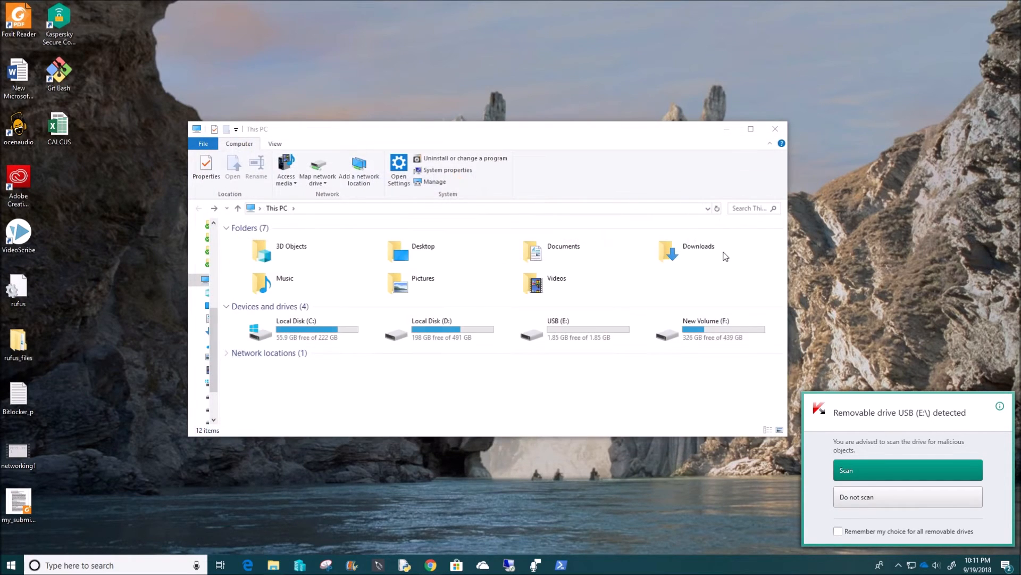
{"action": "double_click", "coordinate": [562, 332]}
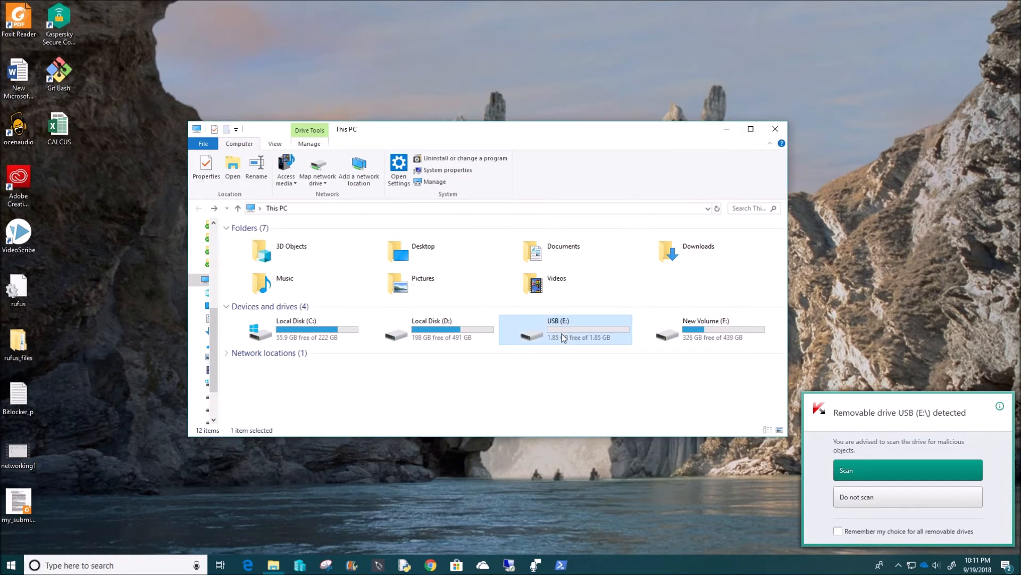
{"action": "left_click", "coordinate": [198, 208]}
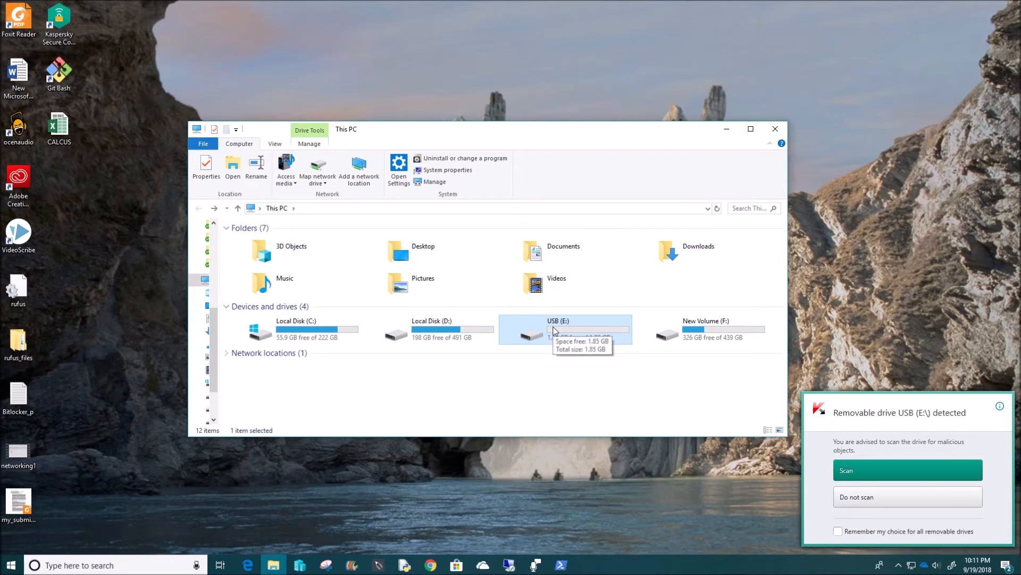
{"action": "double_click", "coordinate": [555, 331]}
{"action": "right_click", "coordinate": [383, 307]}
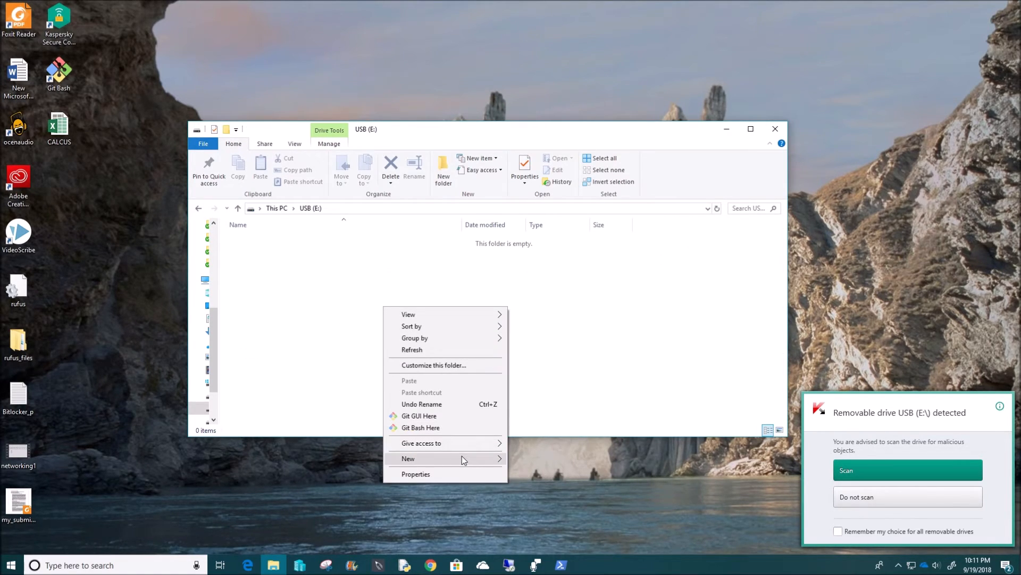
{"action": "mouse_move", "coordinate": [461, 455]}
{"action": "left_click", "coordinate": [525, 450]}
Add a New folder with its default name, then return to This PC's USB (E:) drive.
{"action": "right_click", "coordinate": [420, 353]}
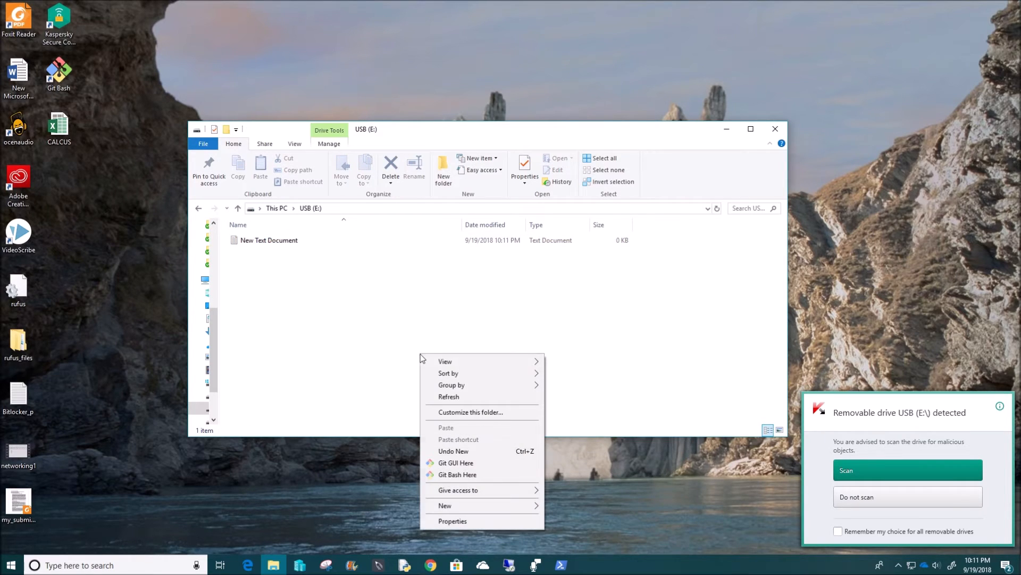
{"action": "mouse_move", "coordinate": [518, 506]}
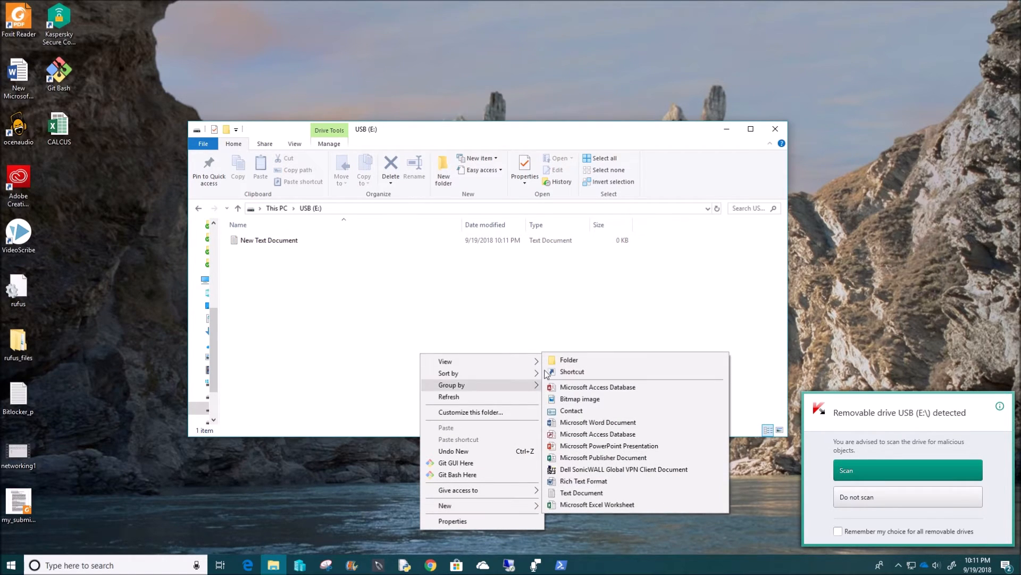
{"action": "left_click", "coordinate": [569, 360]}
{"action": "left_click", "coordinate": [311, 320]}
{"action": "left_click", "coordinate": [198, 208]}
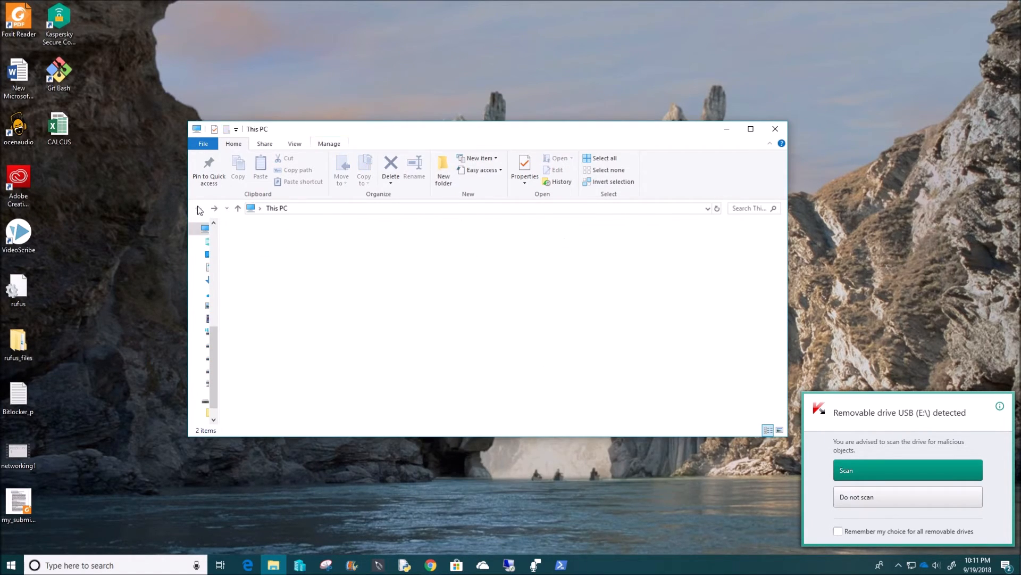
{"action": "right_click", "coordinate": [565, 328]}
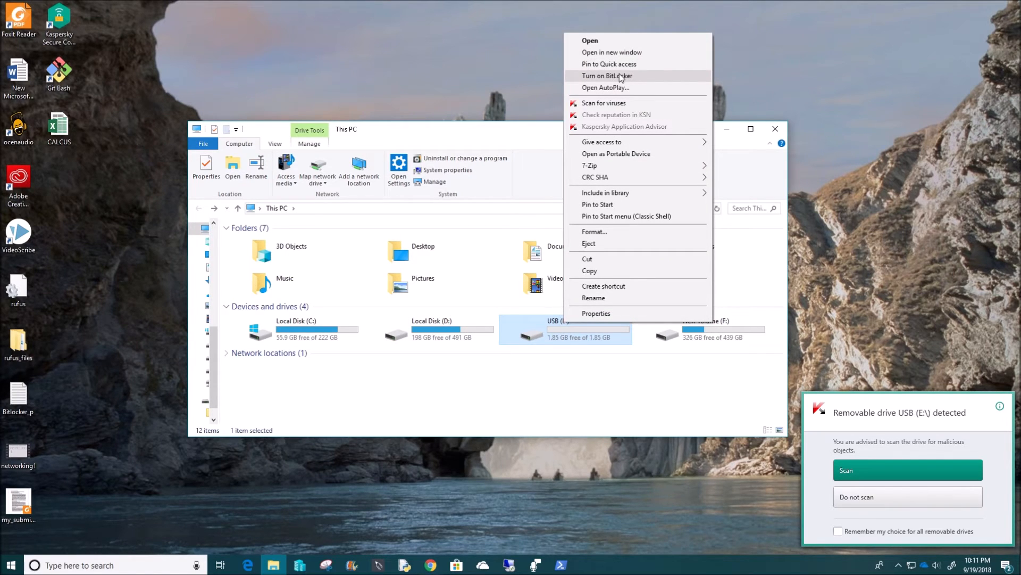
{"action": "left_click", "coordinate": [8, 567]}
{"action": "right_click", "coordinate": [148, 321]}
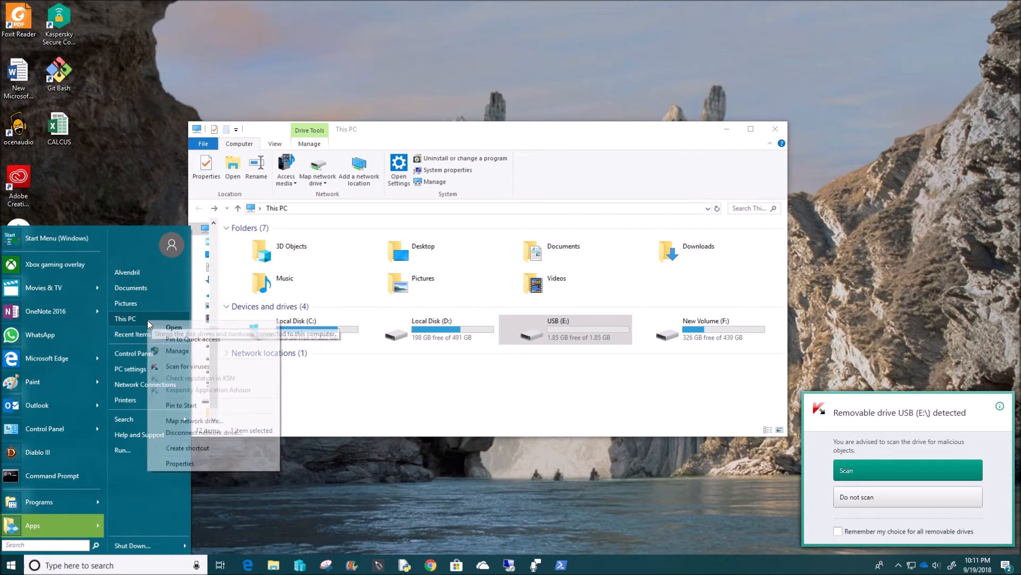
{"action": "left_click", "coordinate": [200, 463]}
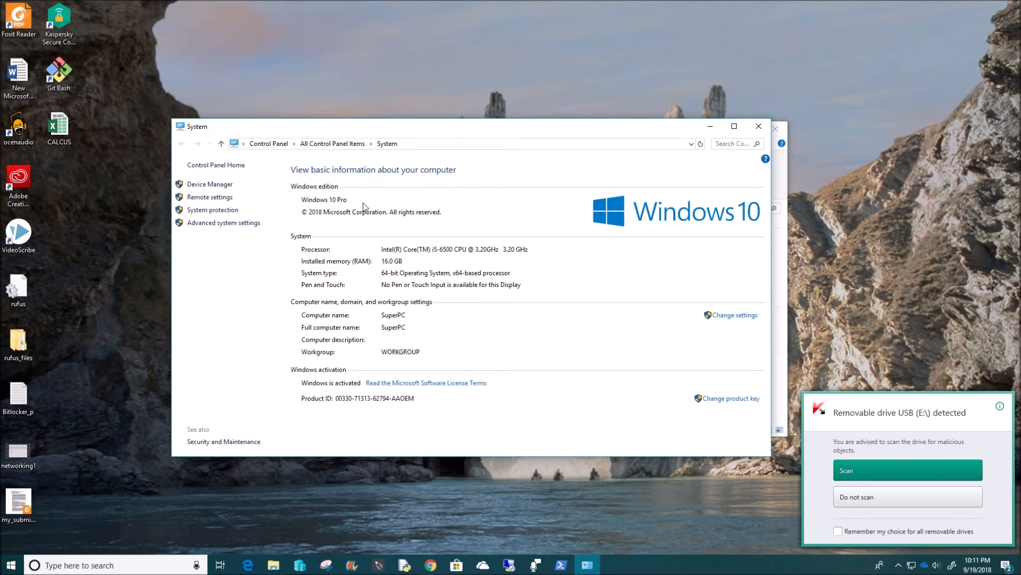
{"action": "left_click", "coordinate": [759, 129]}
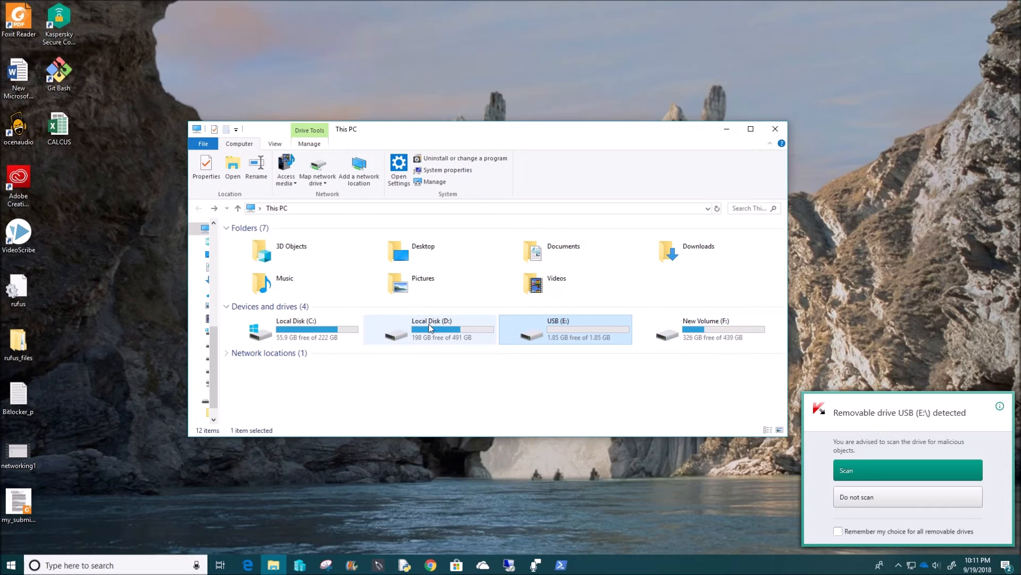
{"action": "left_click", "coordinate": [293, 333]}
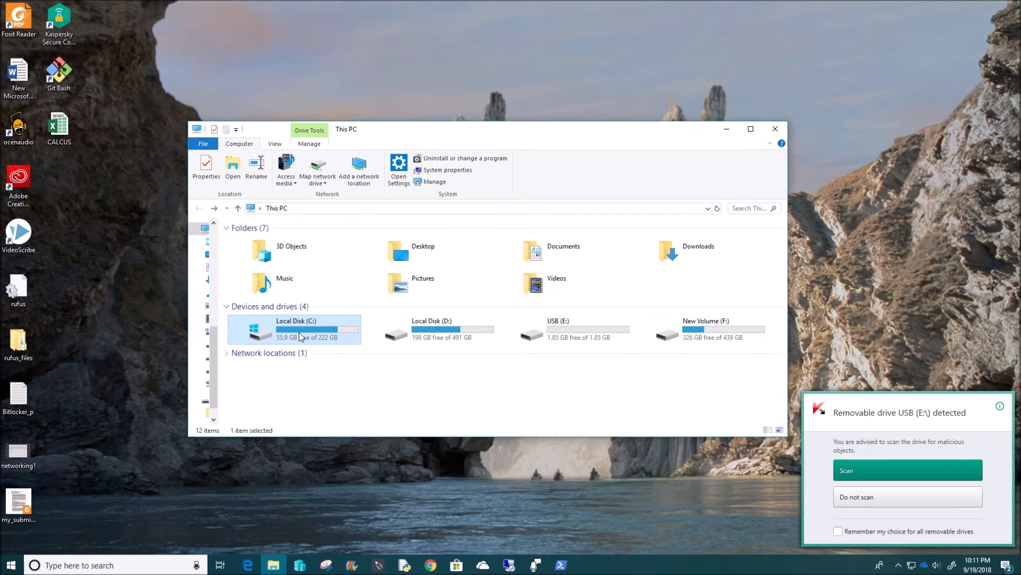
{"action": "left_click", "coordinate": [441, 334]}
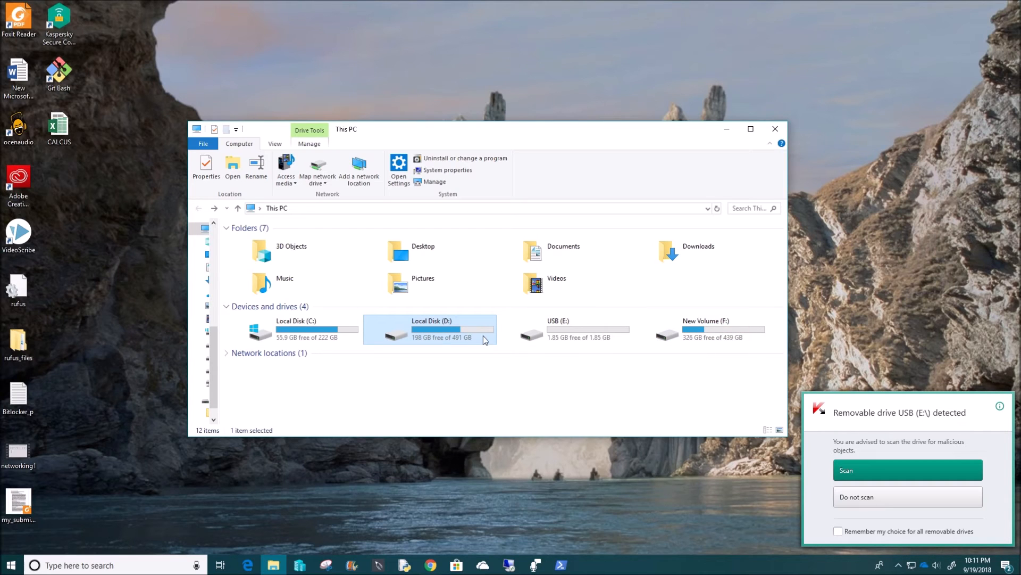
{"action": "right_click", "coordinate": [689, 334]}
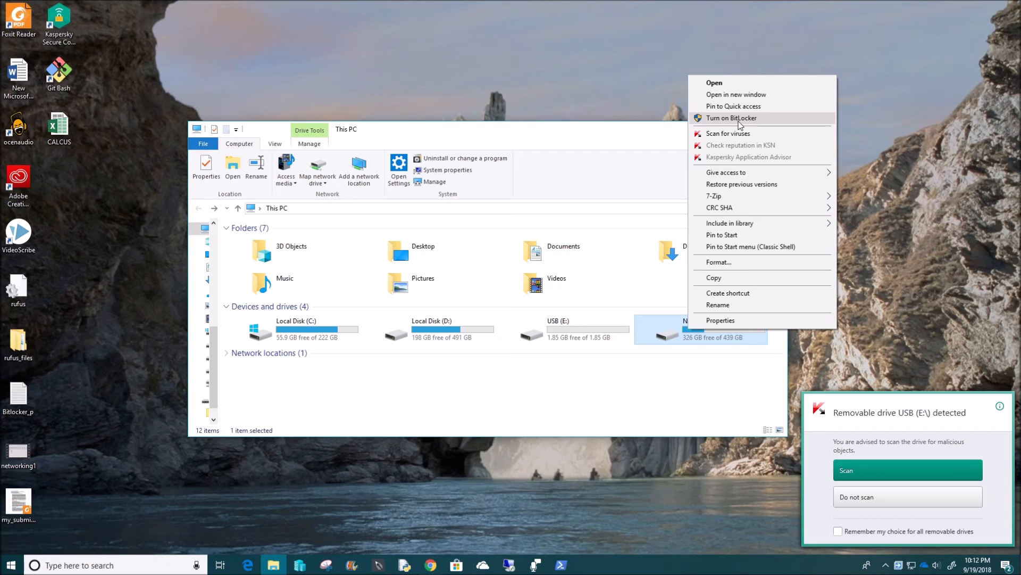
{"action": "left_click", "coordinate": [643, 415]}
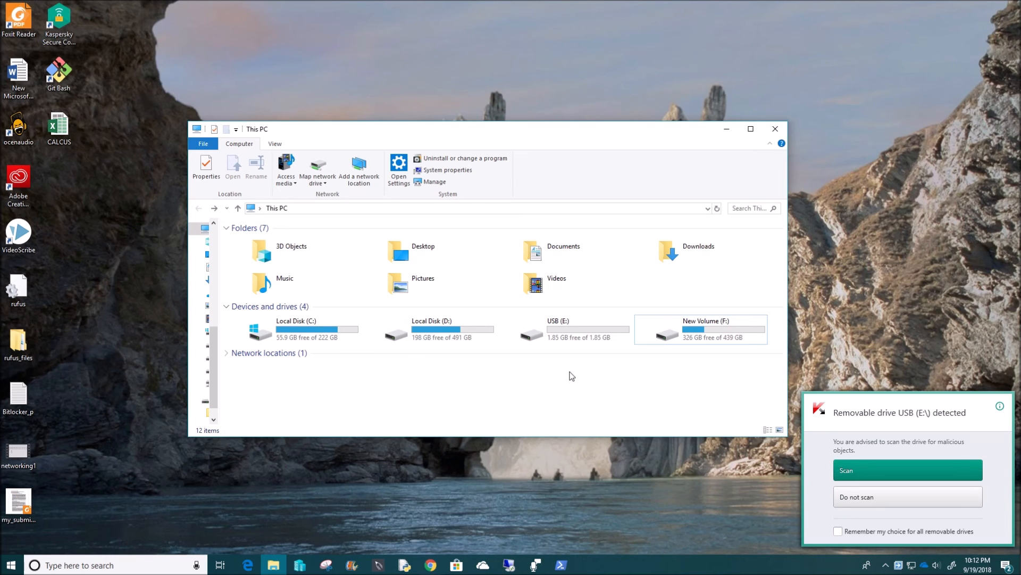
{"action": "key", "text": "Left"}
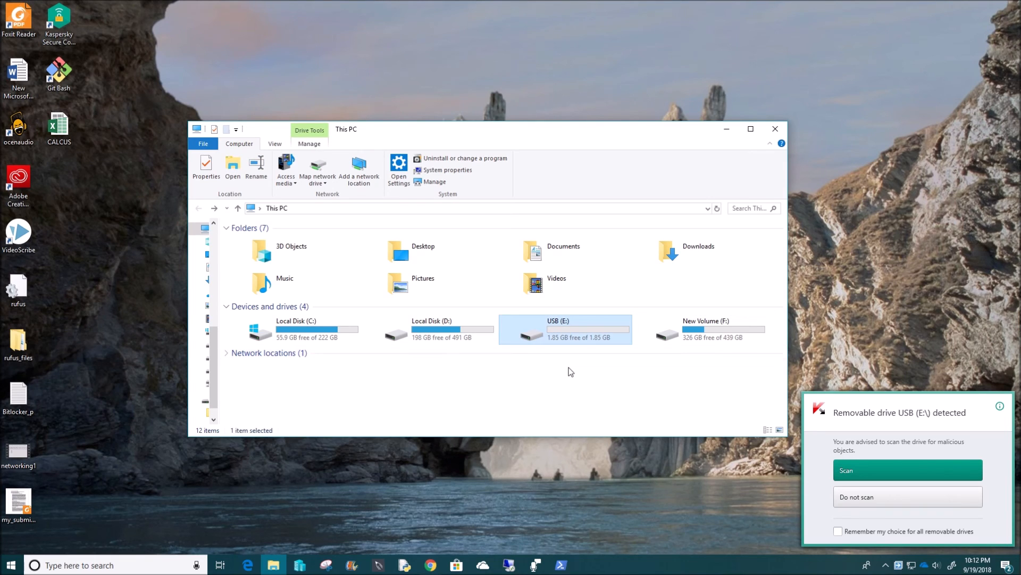